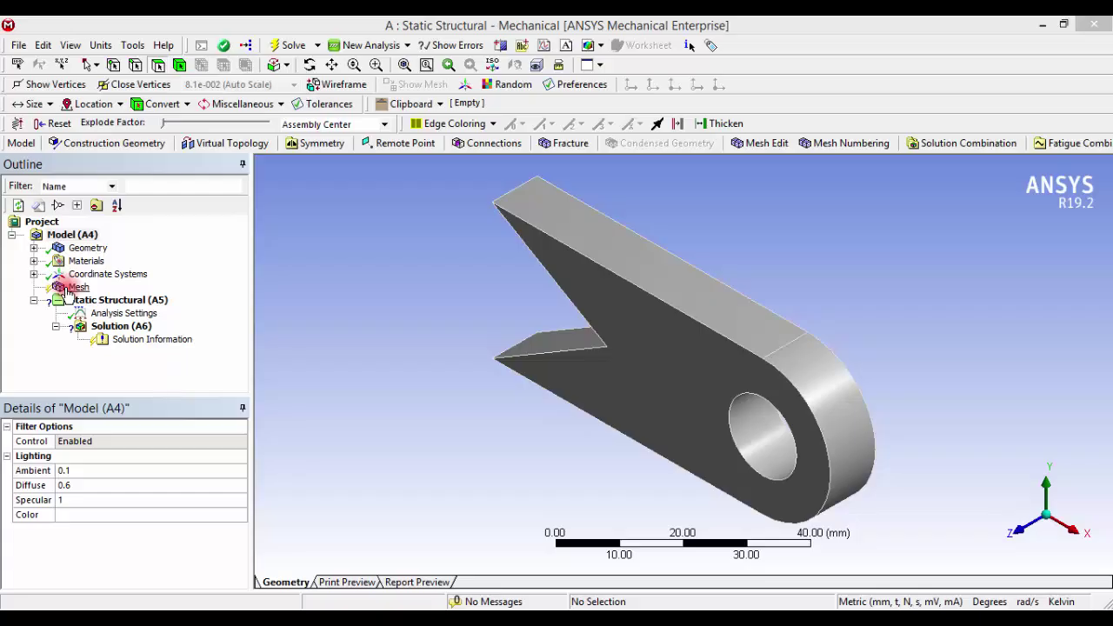
Generate a mesh on the bracket at the default element size from the Mesh node
left_click(70, 288)
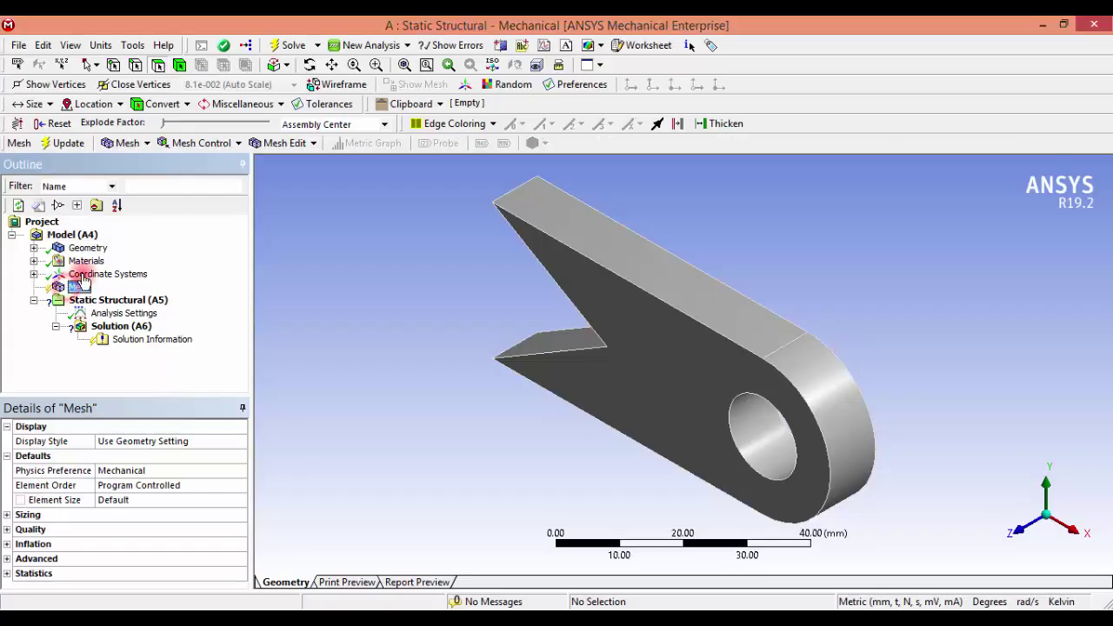
left_click(68, 143)
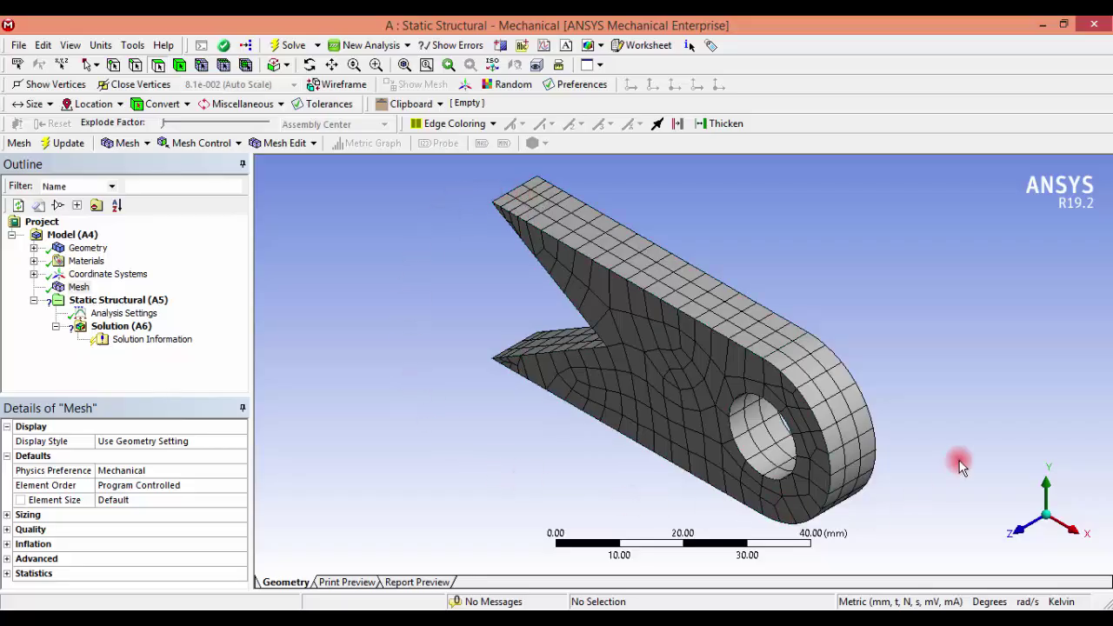
Set Element Size to 2 mm, regenerate the finer mesh, and expand the Quality group
left_click(144, 500)
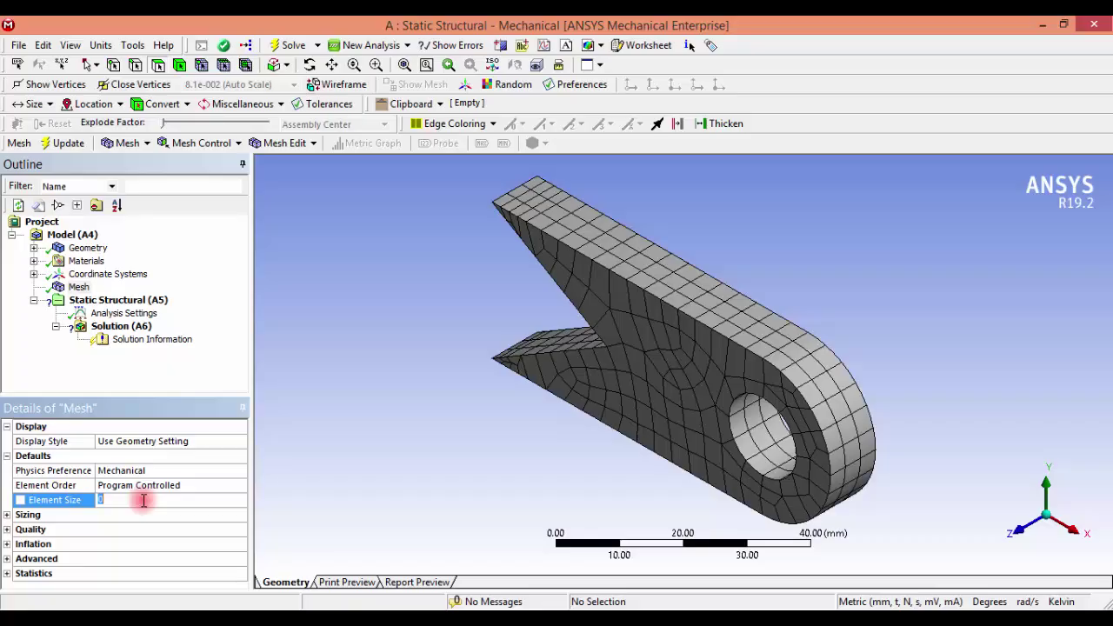
type("2")
key("Return")
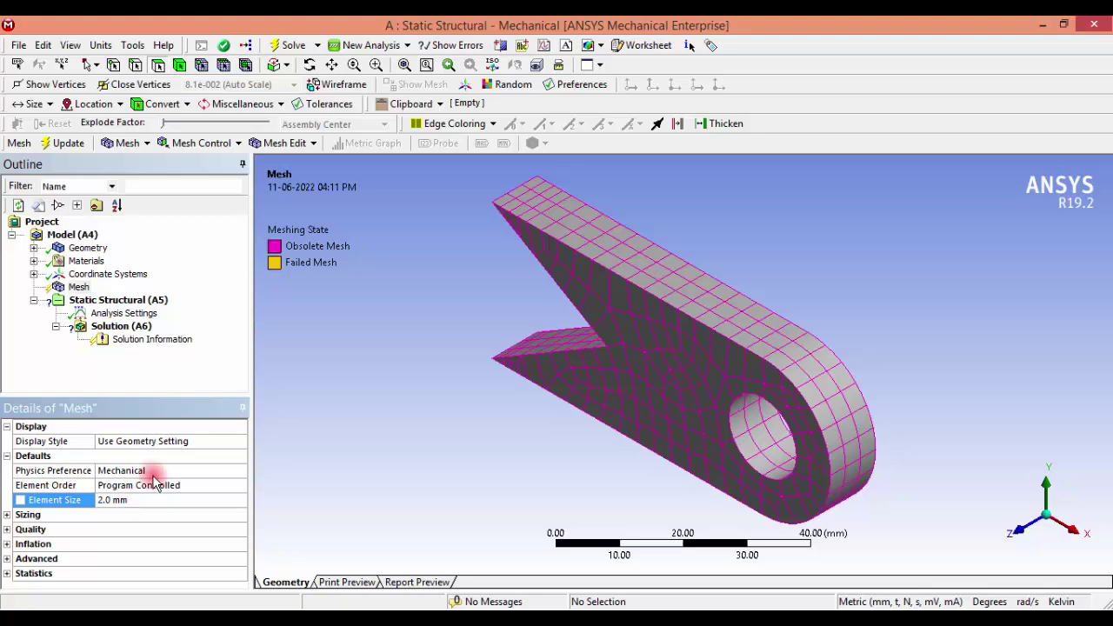
left_click(68, 143)
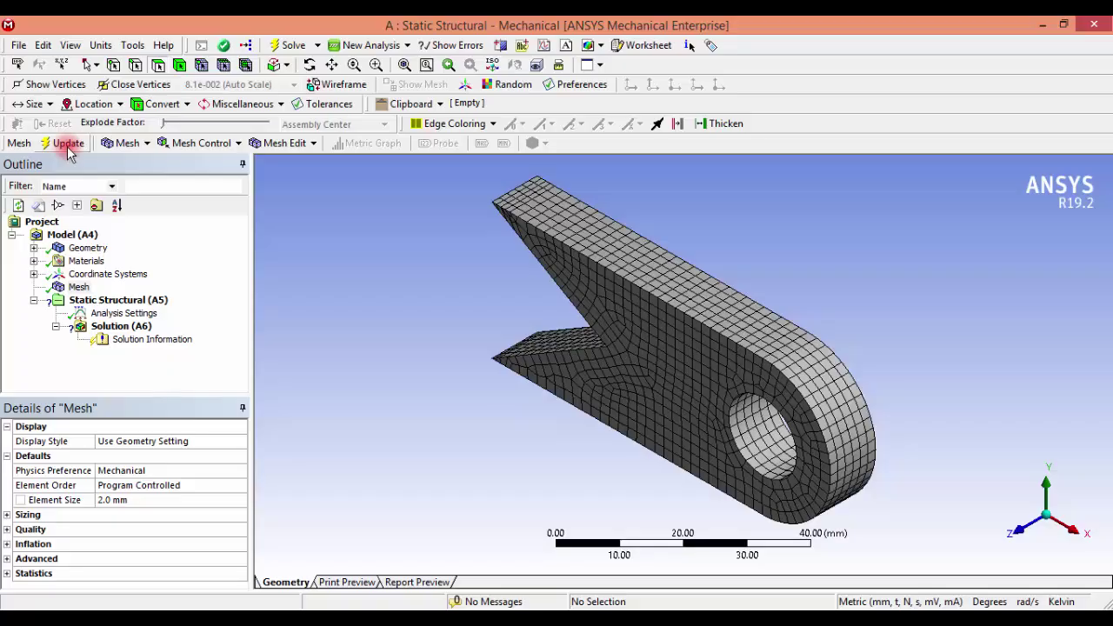
double_click(30, 529)
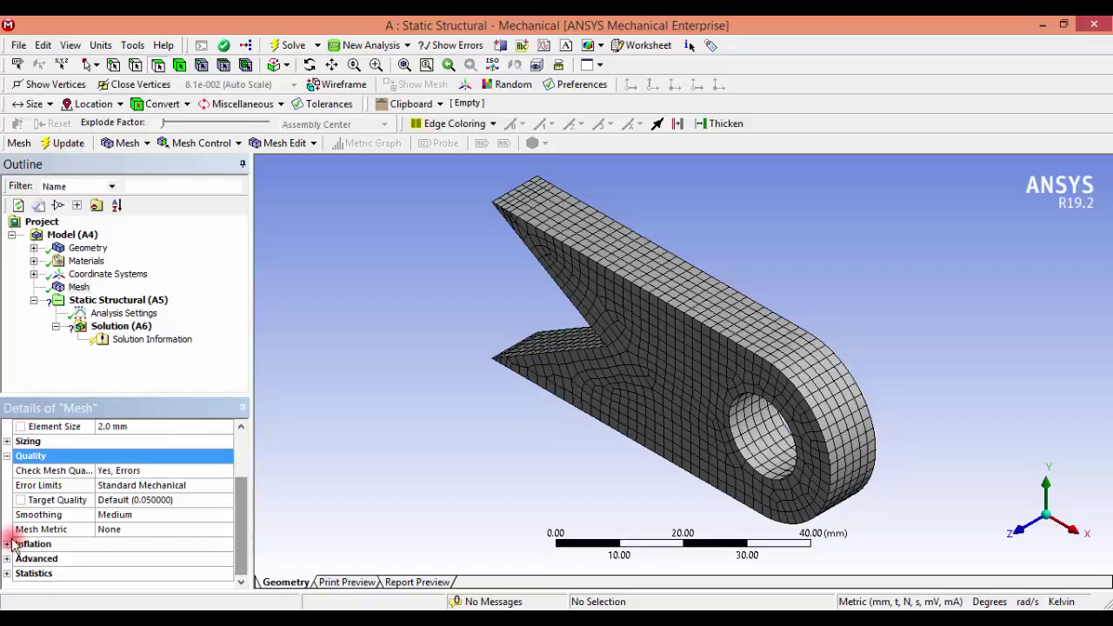
Set the Mesh Metric in the Quality settings to Aspect Ratio
left_click(124, 531)
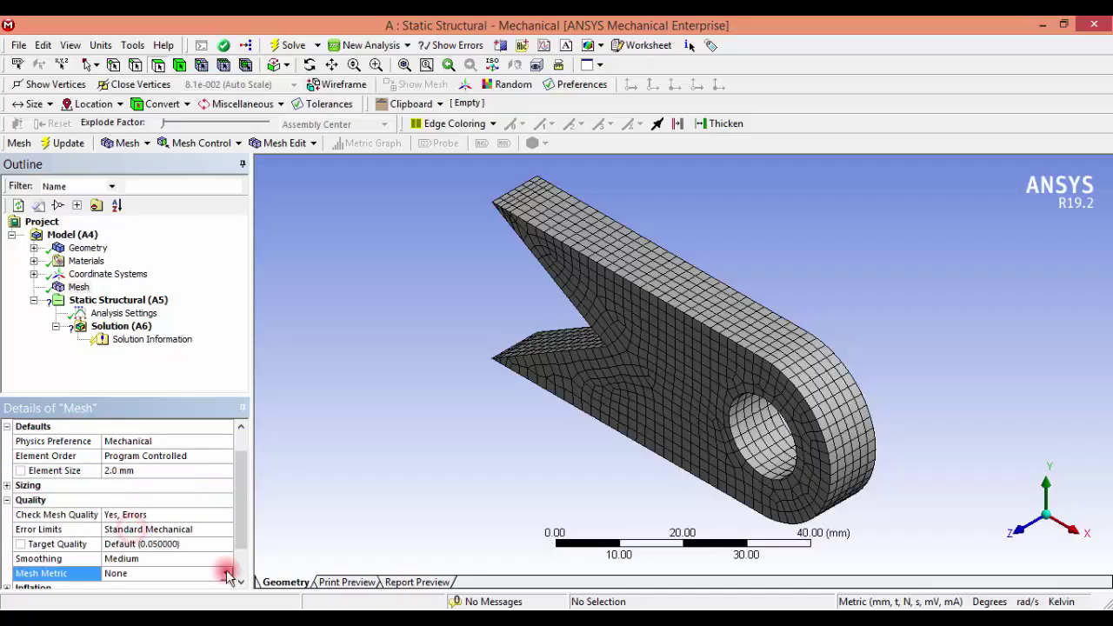
left_click(226, 574)
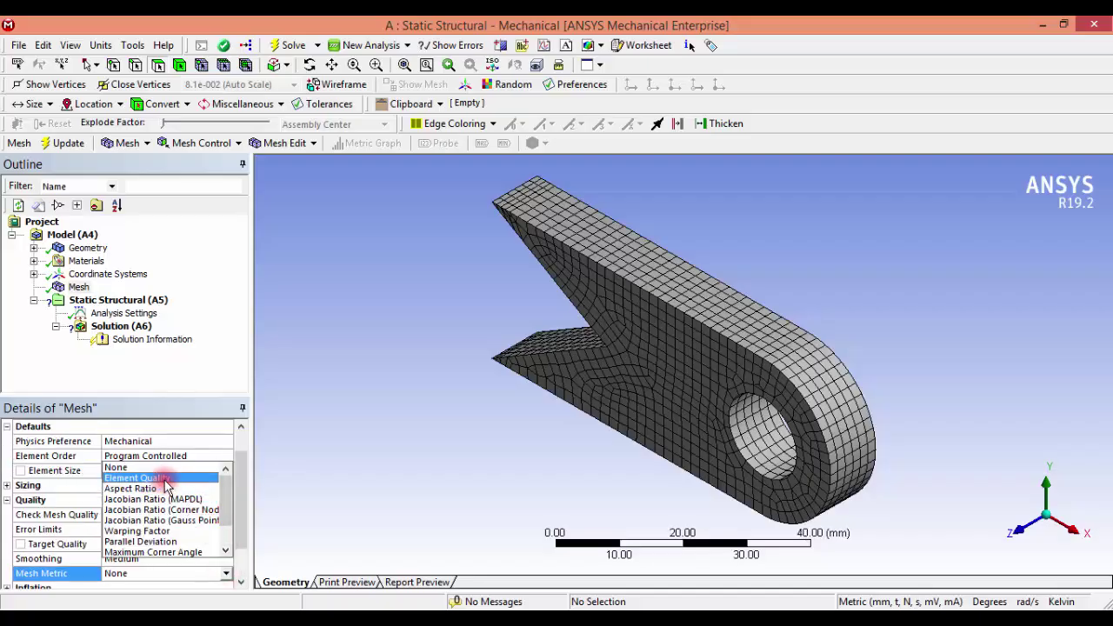
scroll(178, 504, "down", 2)
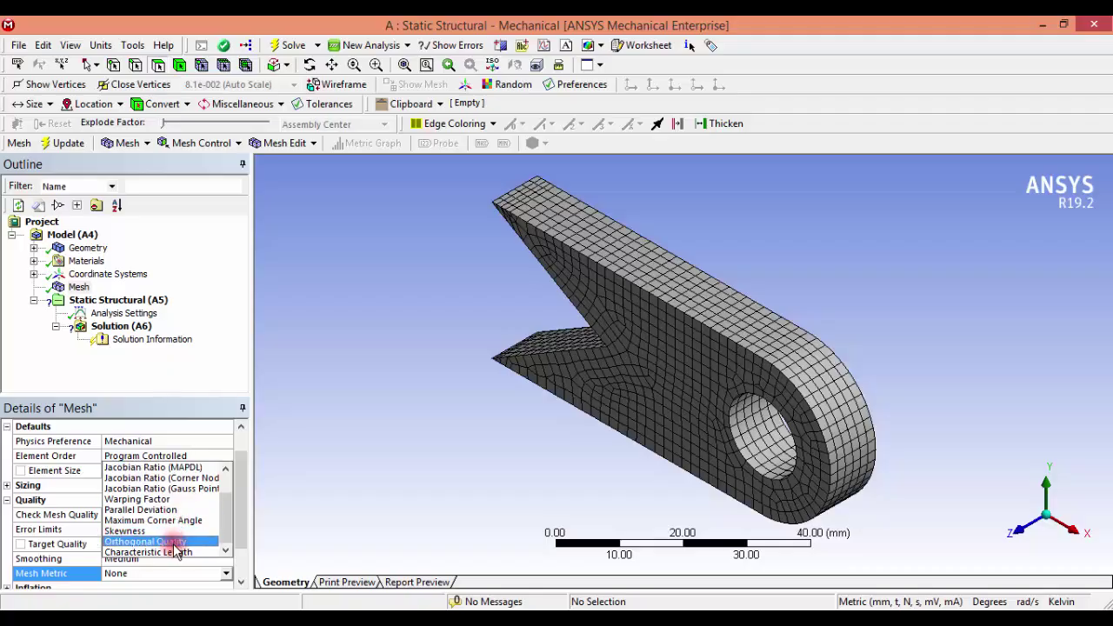
scroll(177, 557, "up", 3)
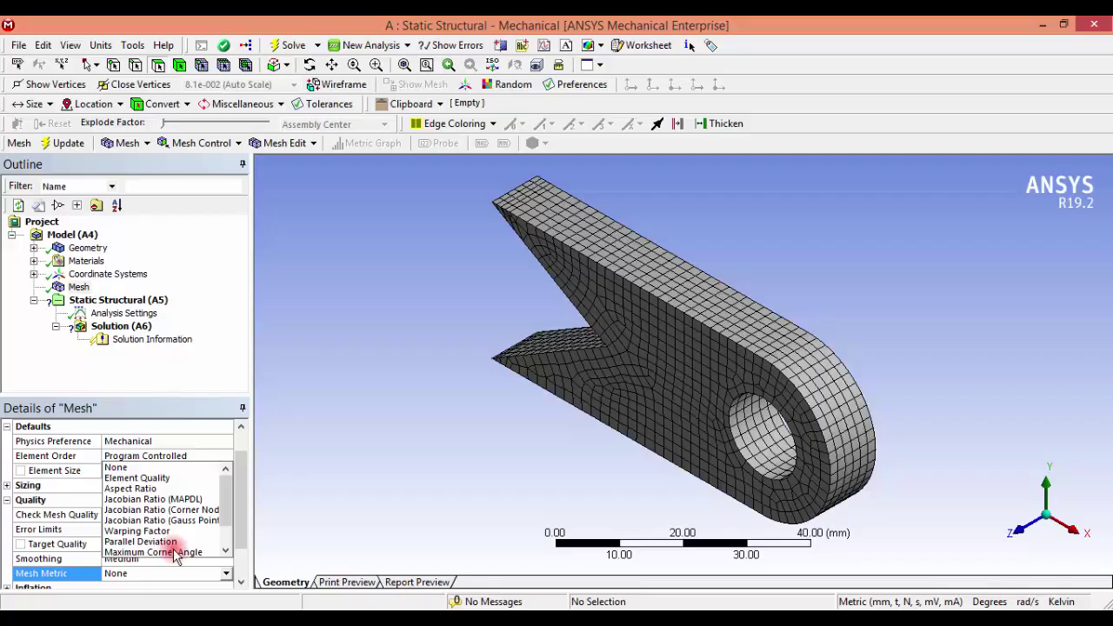
scroll(166, 543, "down", 3)
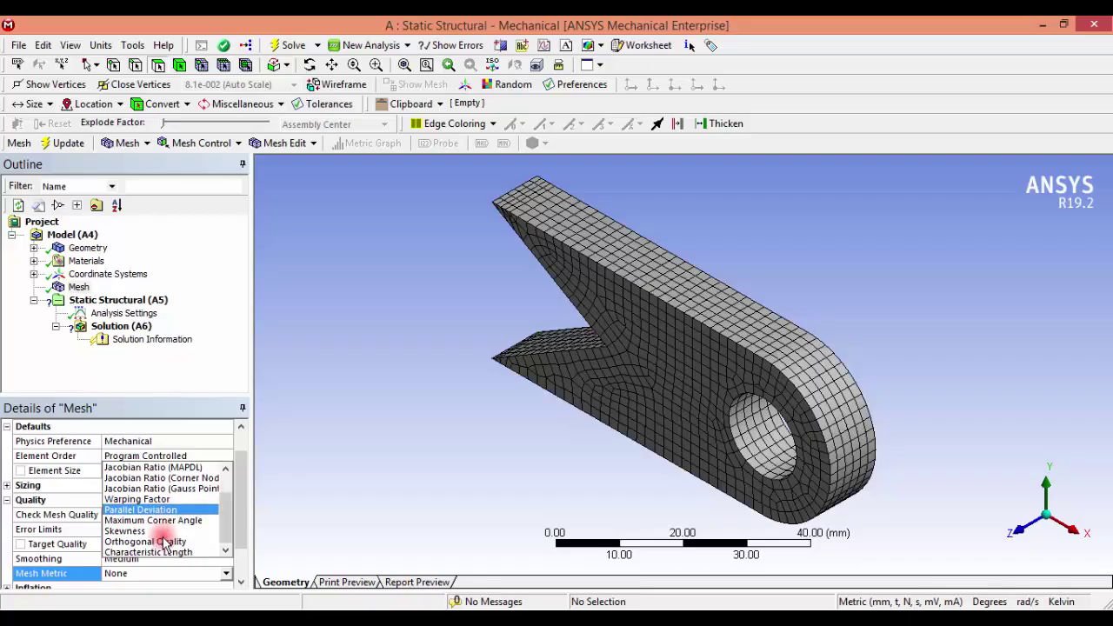
scroll(165, 543, "up", 3)
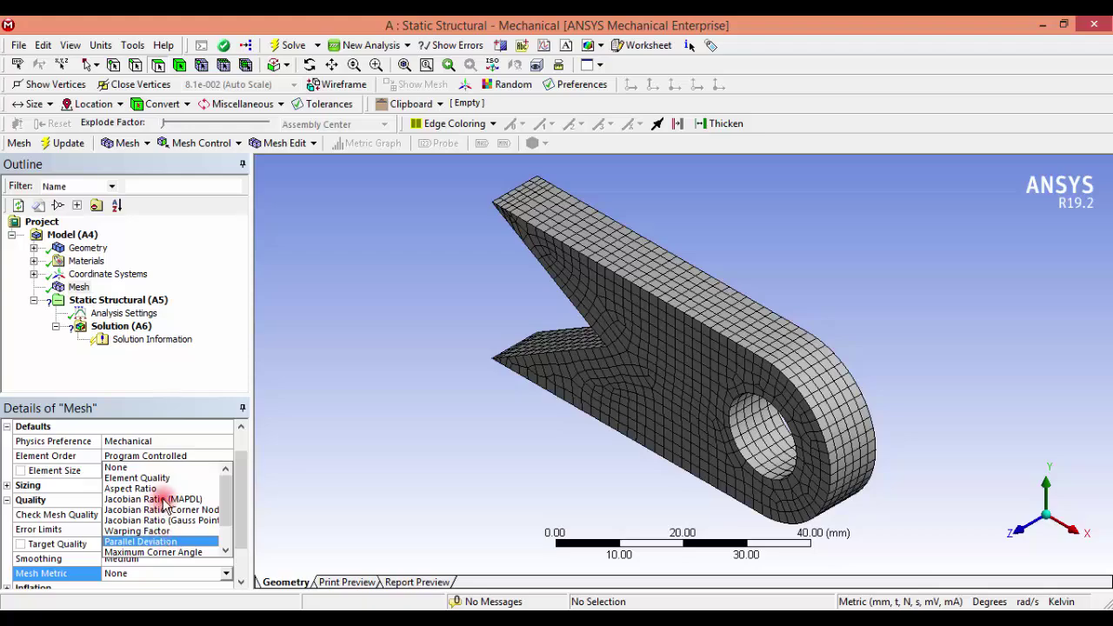
left_click(156, 489)
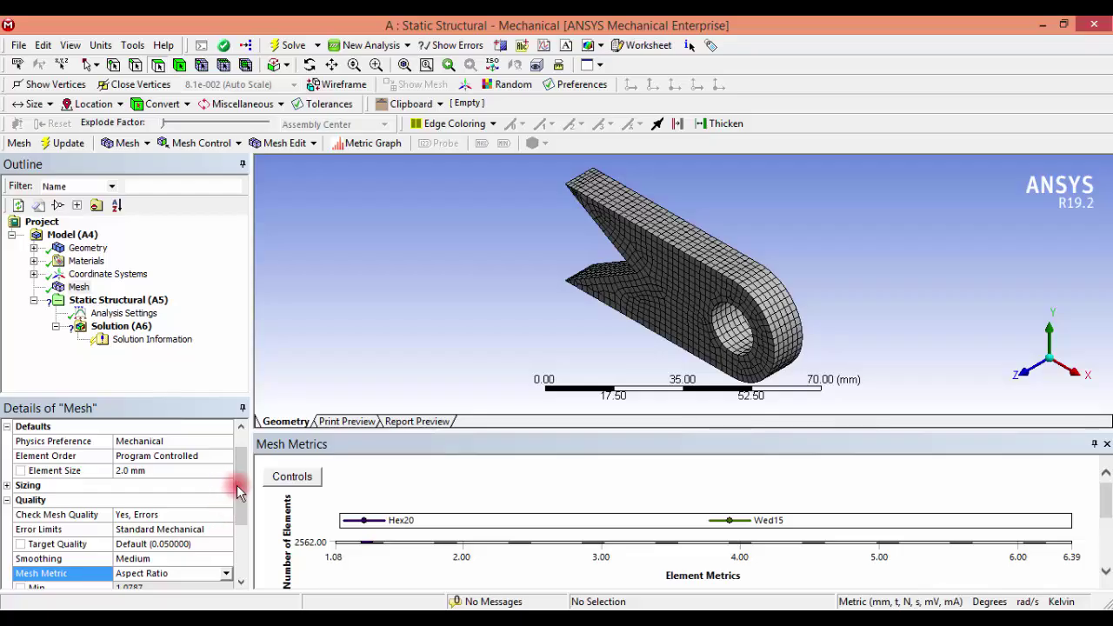
Scroll the Details panel to show aspect ratio min 1.0787, max 6.385, average 1.3405
left_click_drag(241, 487, 244, 532)
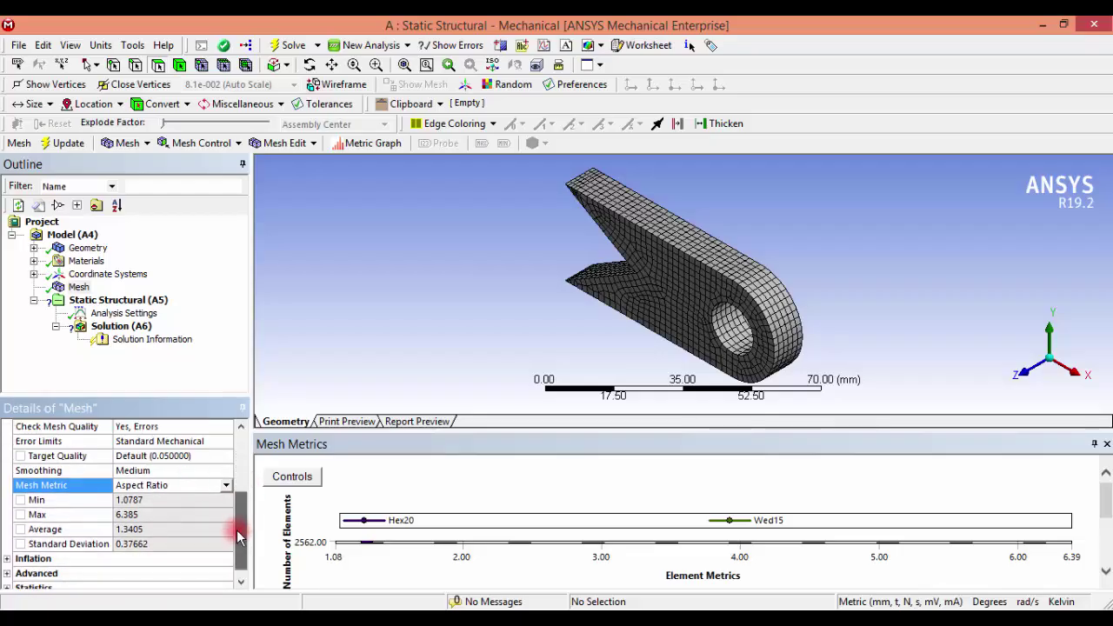
left_click(104, 514)
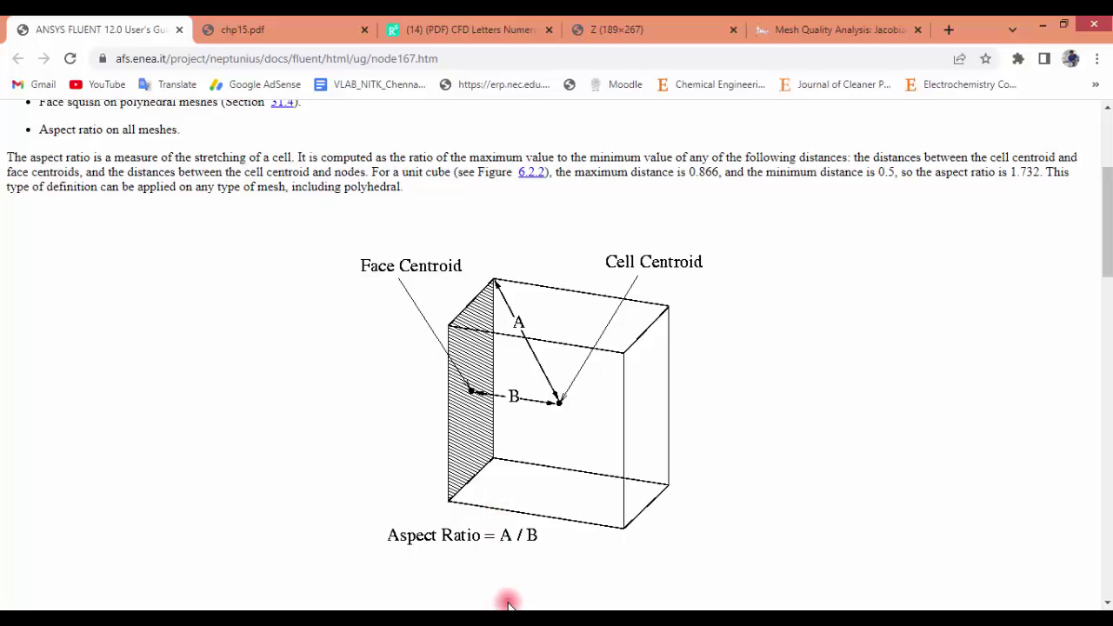
left_click(470, 535)
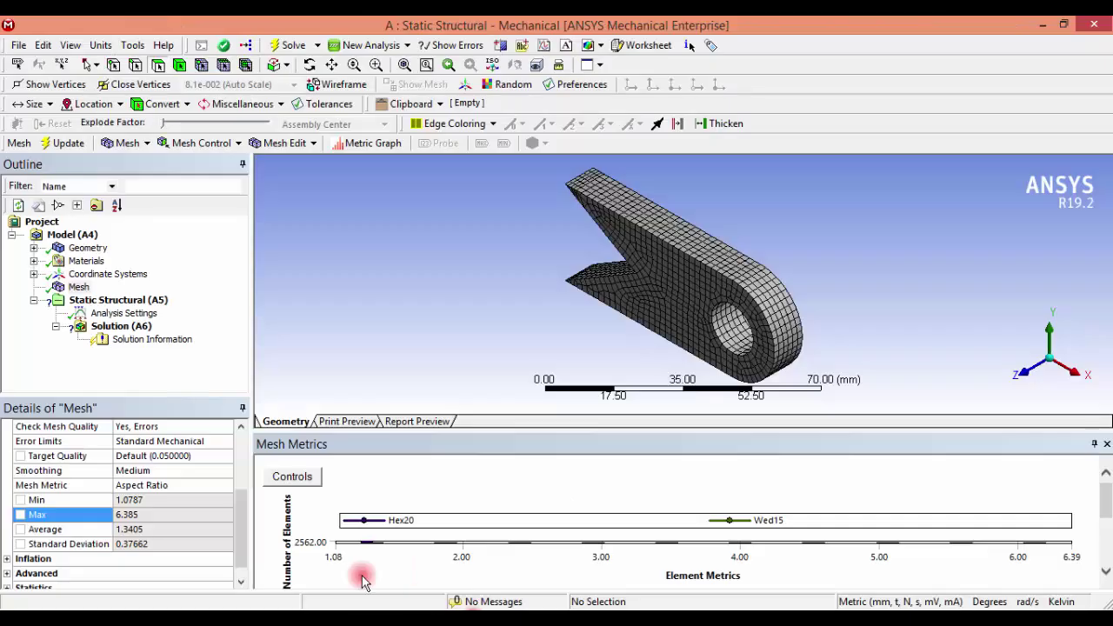
left_click(155, 500)
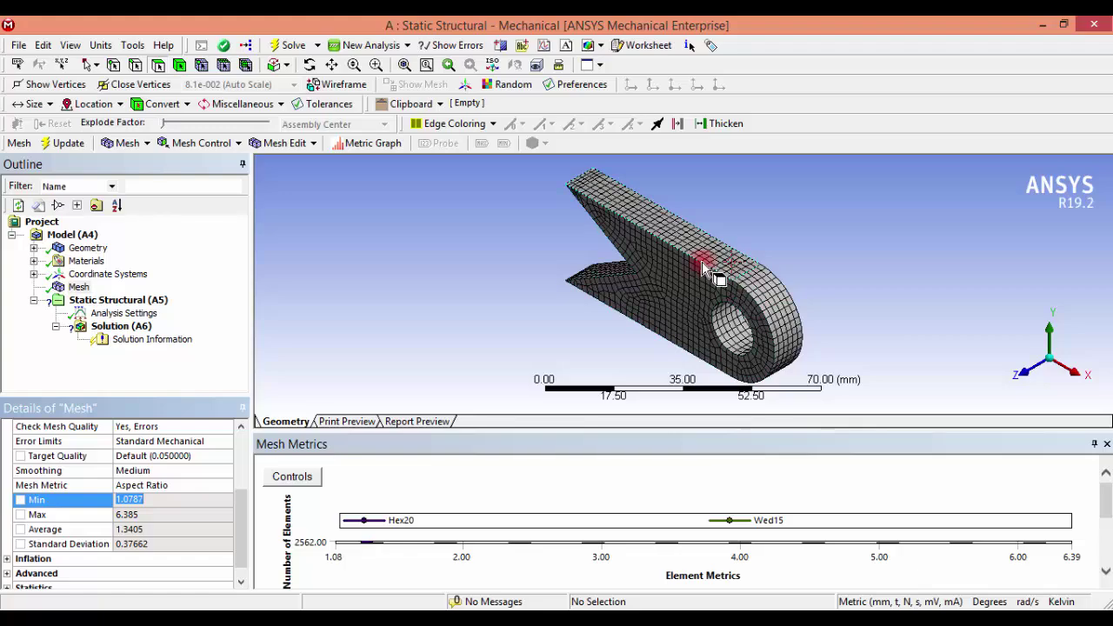
left_click(686, 287)
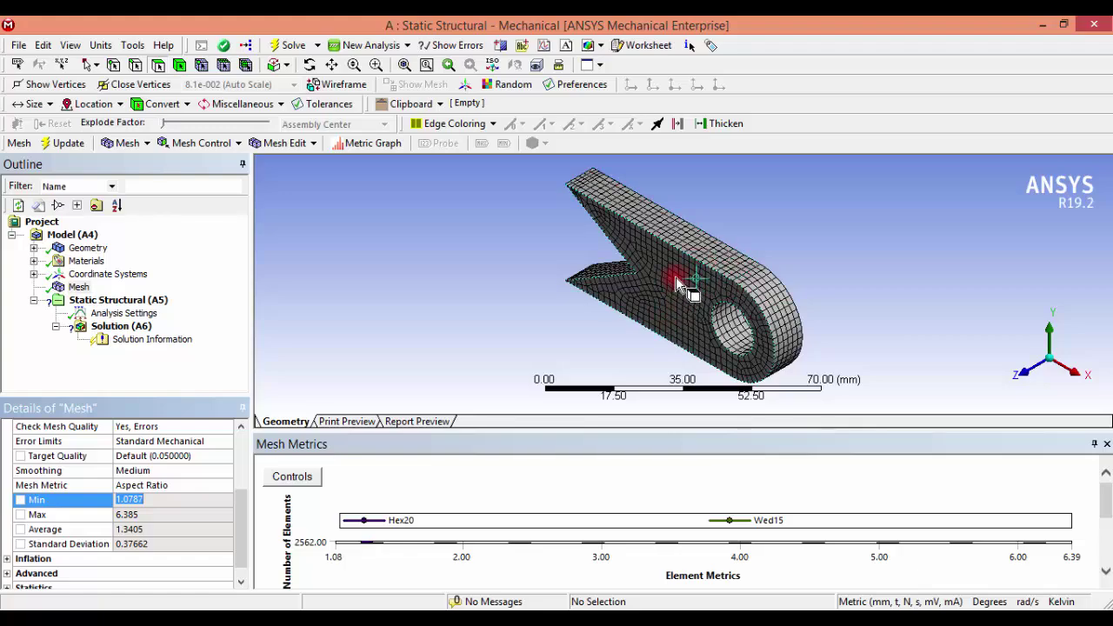
mouse_move(323, 609)
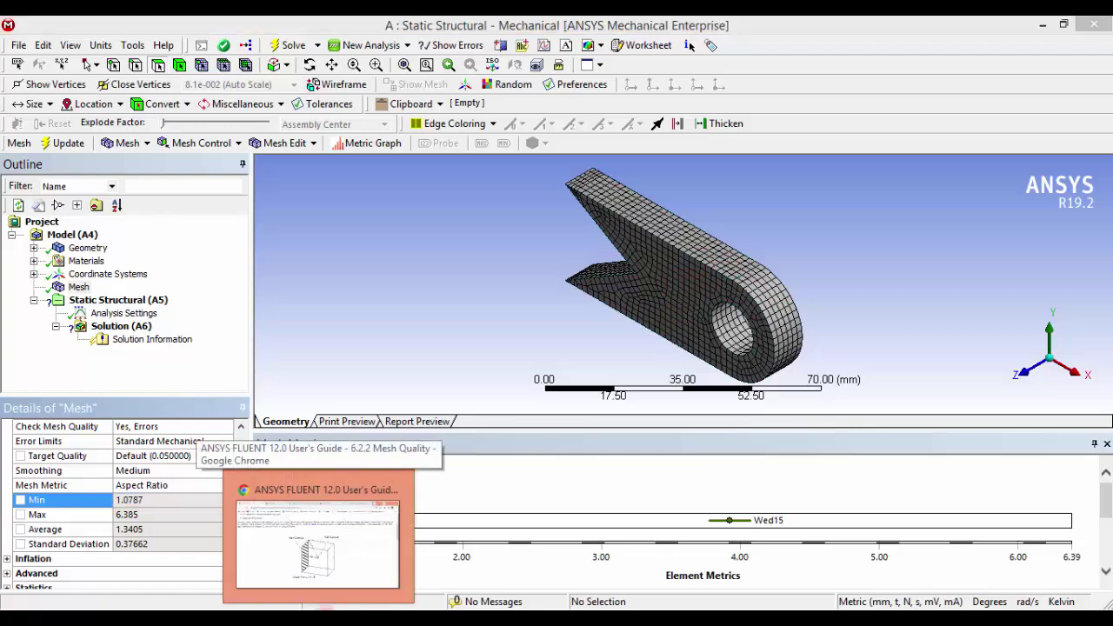
left_click(470, 477)
left_click(528, 330)
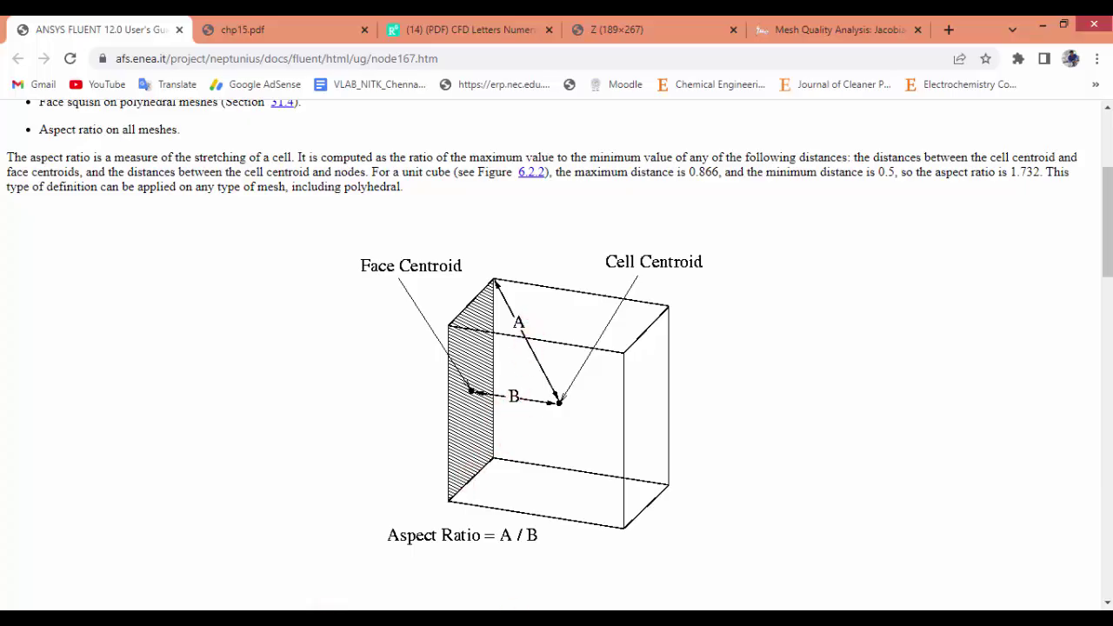
mouse_move(471, 608)
left_click(469, 530)
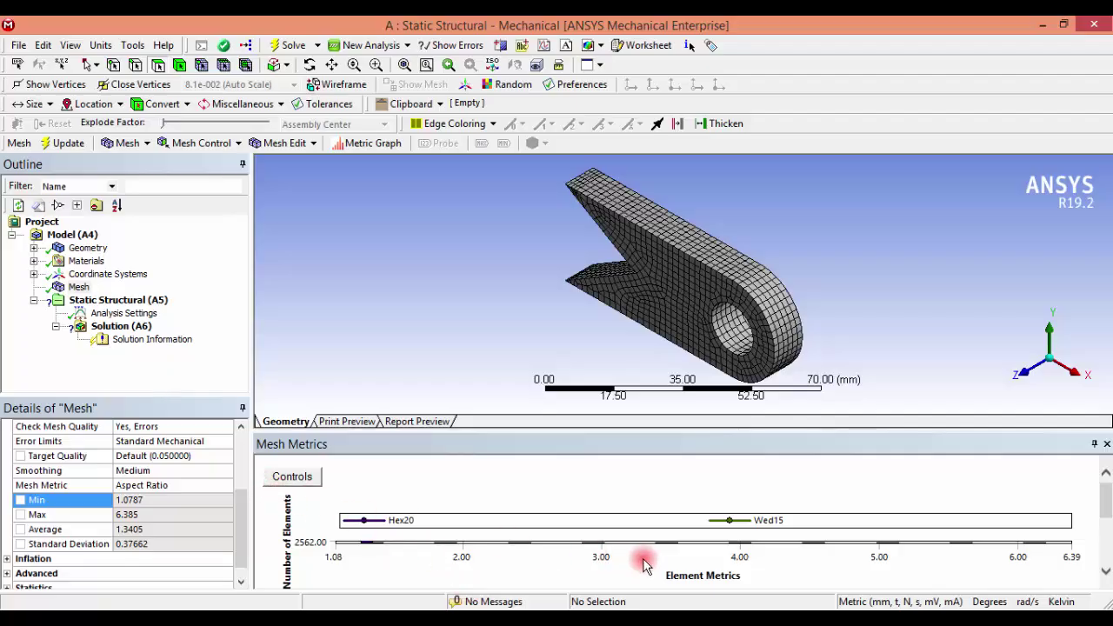
Show the elements from several Aspect Ratio chart bars on the bracket and zoom onto the highlighted patch
left_click(1034, 546)
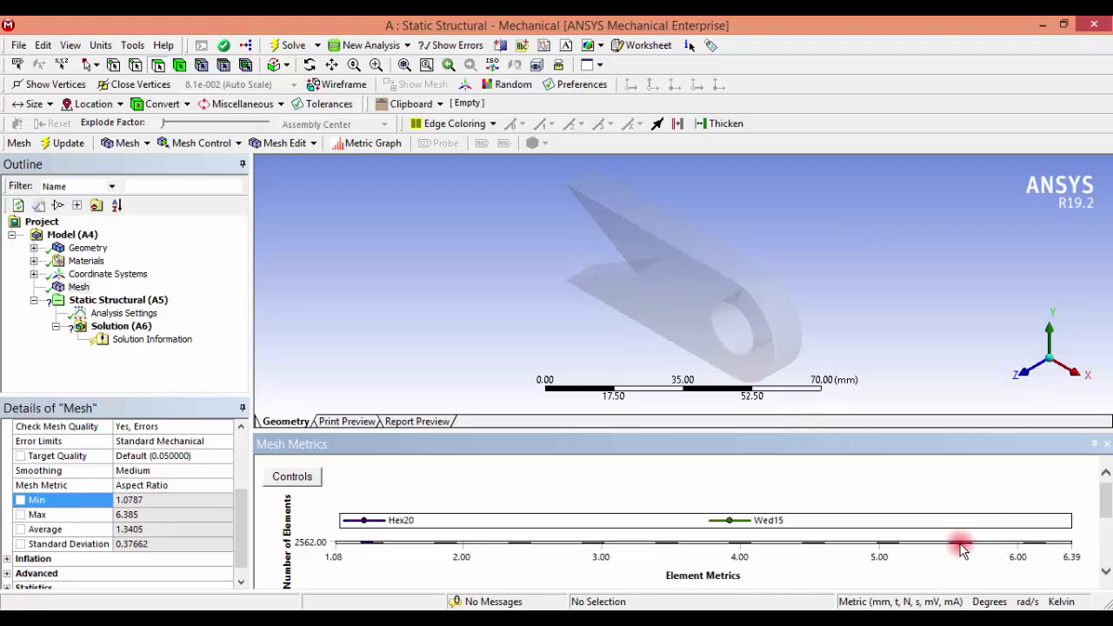
left_click(739, 543)
left_click(739, 544)
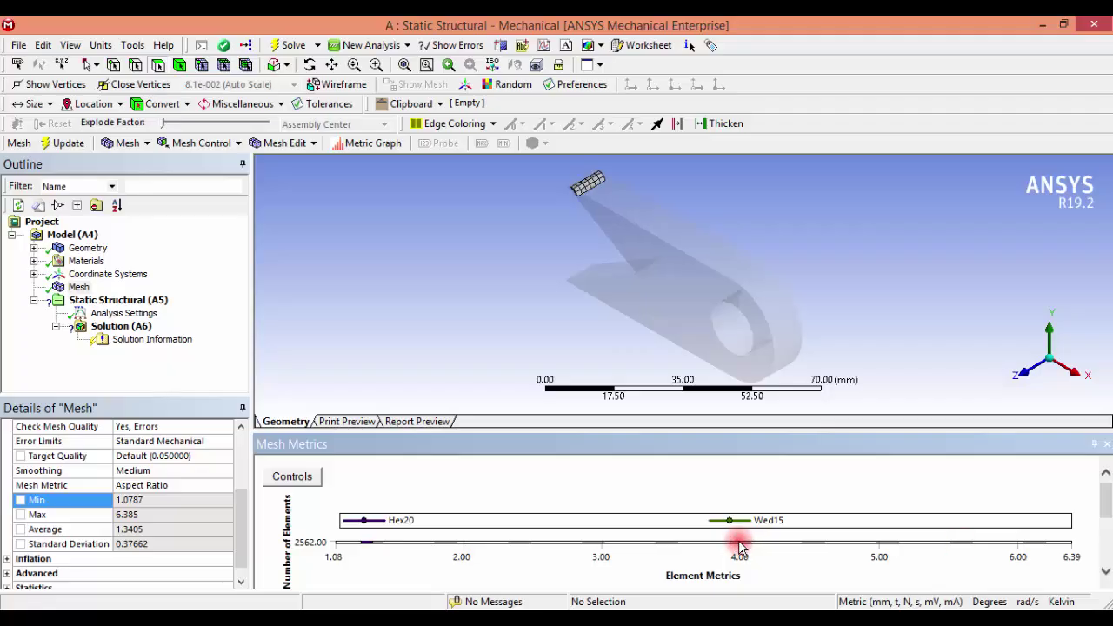
left_click(558, 161)
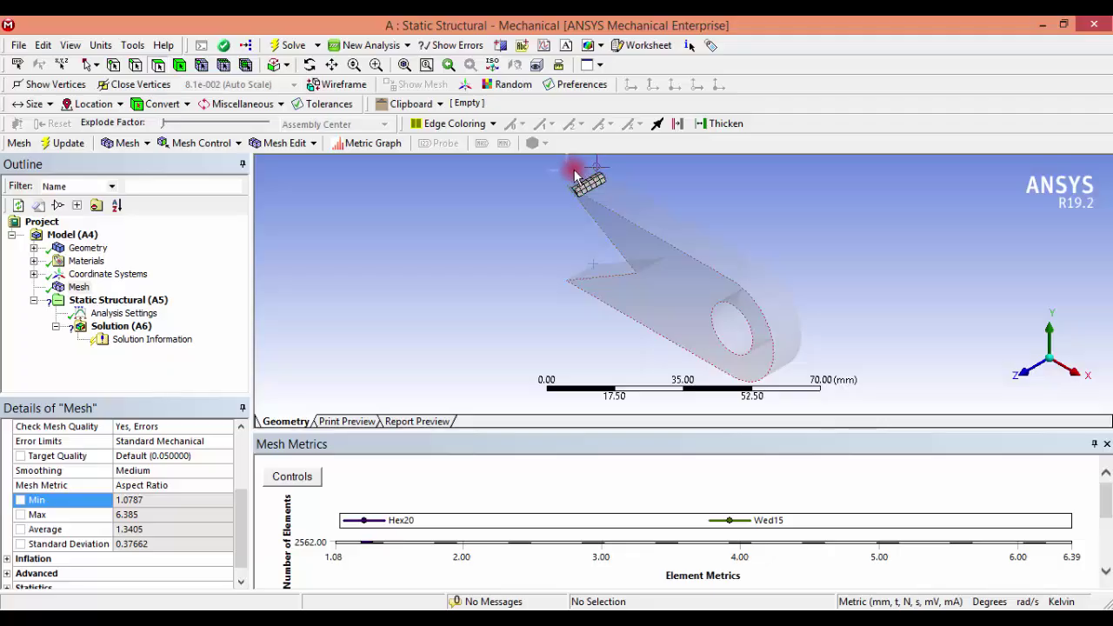
left_click(634, 315)
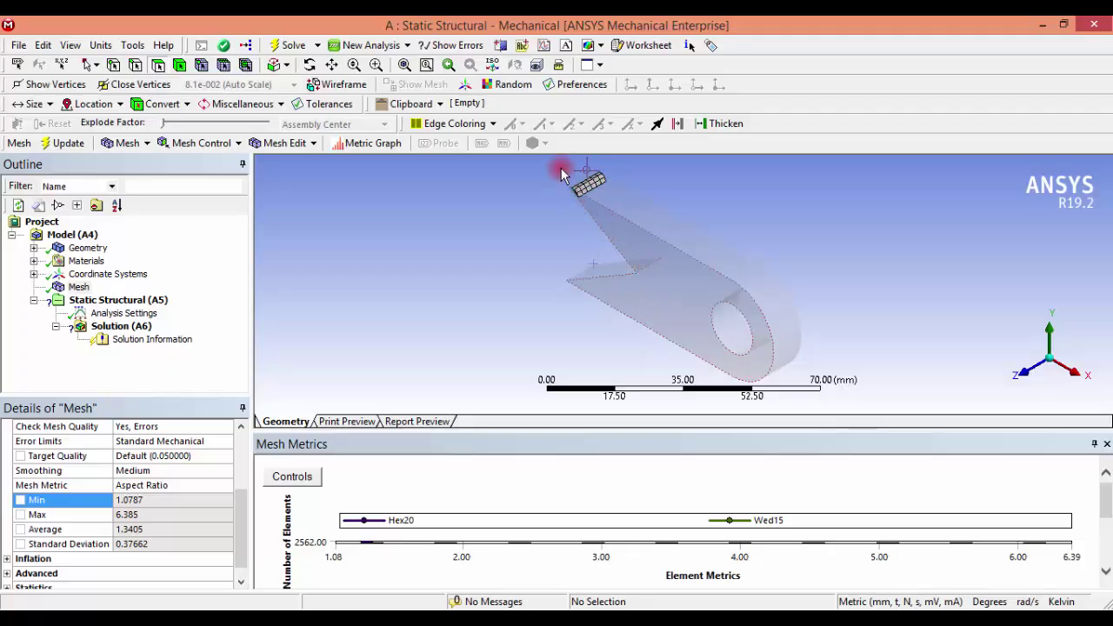
right_click_drag(561, 174, 706, 369)
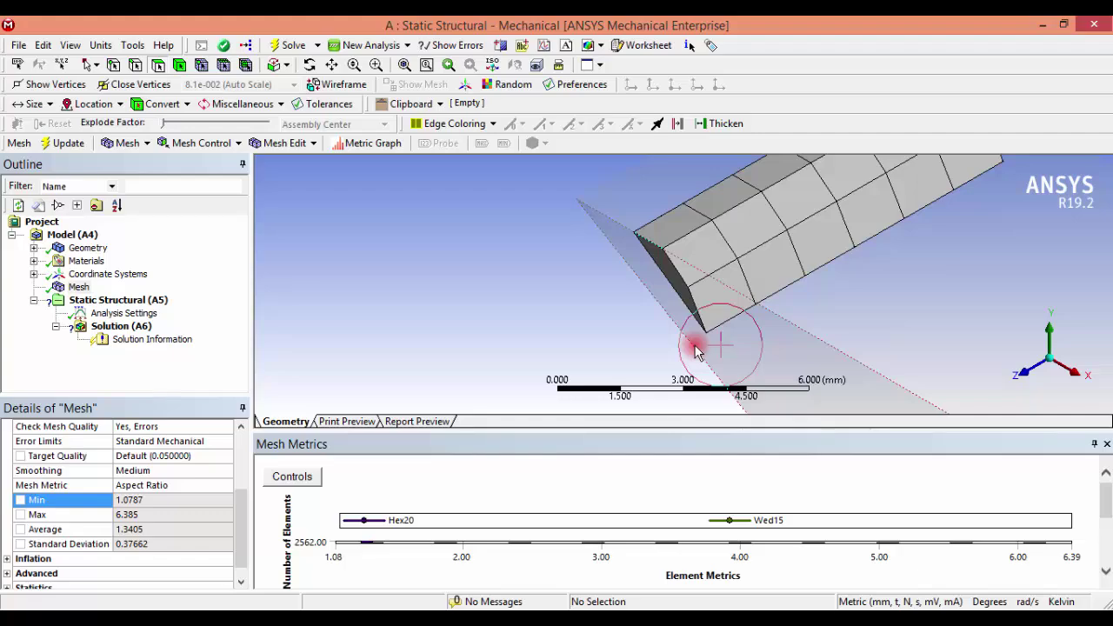
Set the Mesh Metric to Jacobian Ratio (MAPDL) and read min 1, max 8.366, average 1.2744
left_click(189, 485)
left_click(224, 489)
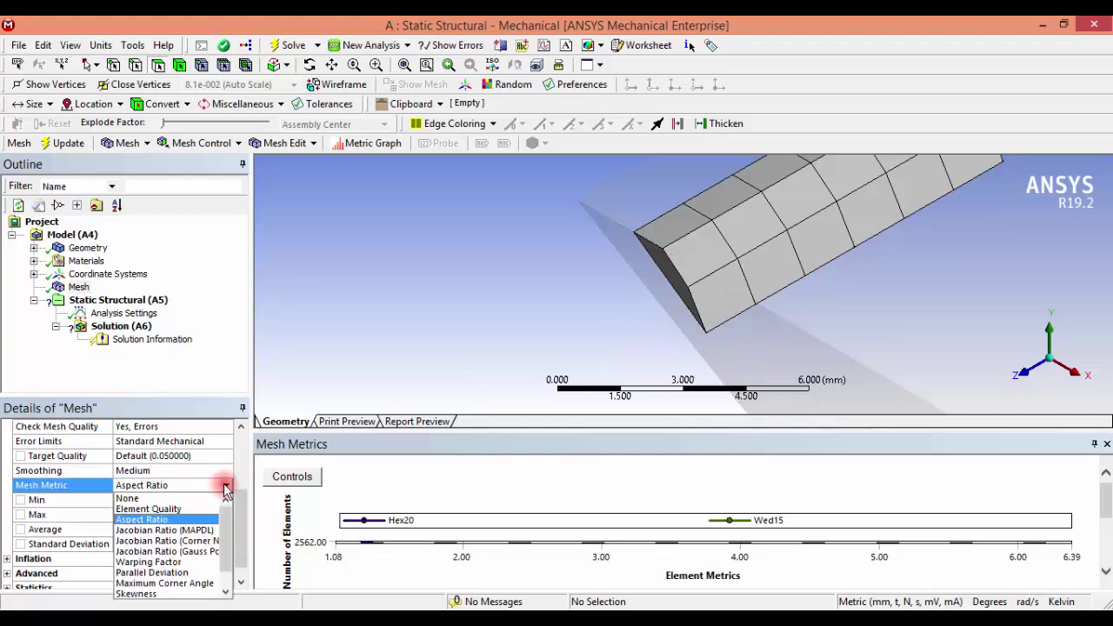
left_click(155, 530)
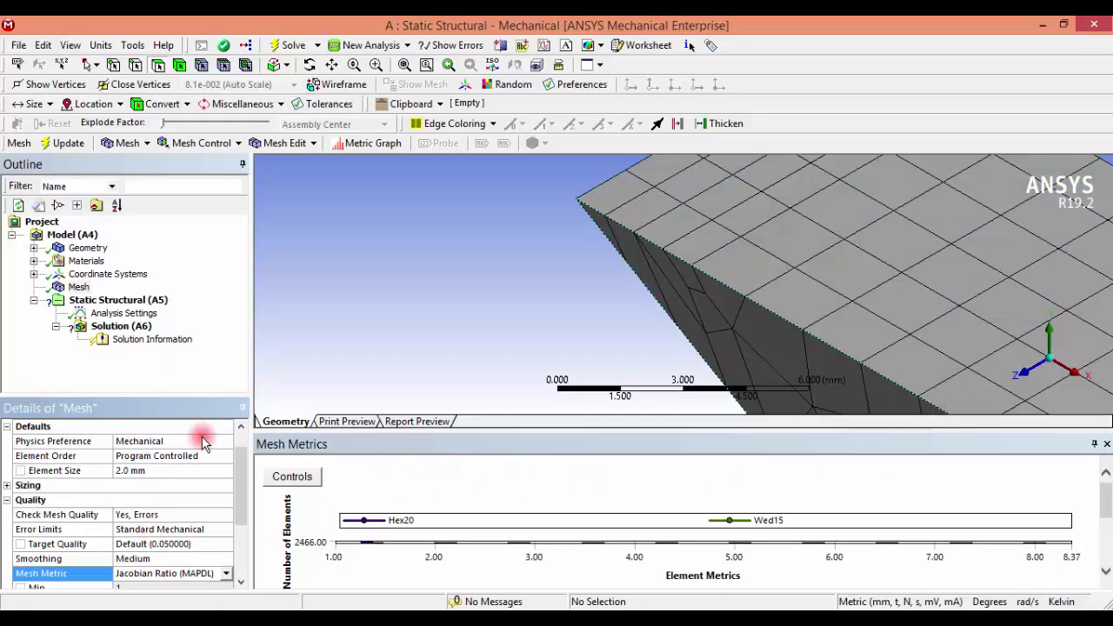
scroll(239, 485, "down", 1)
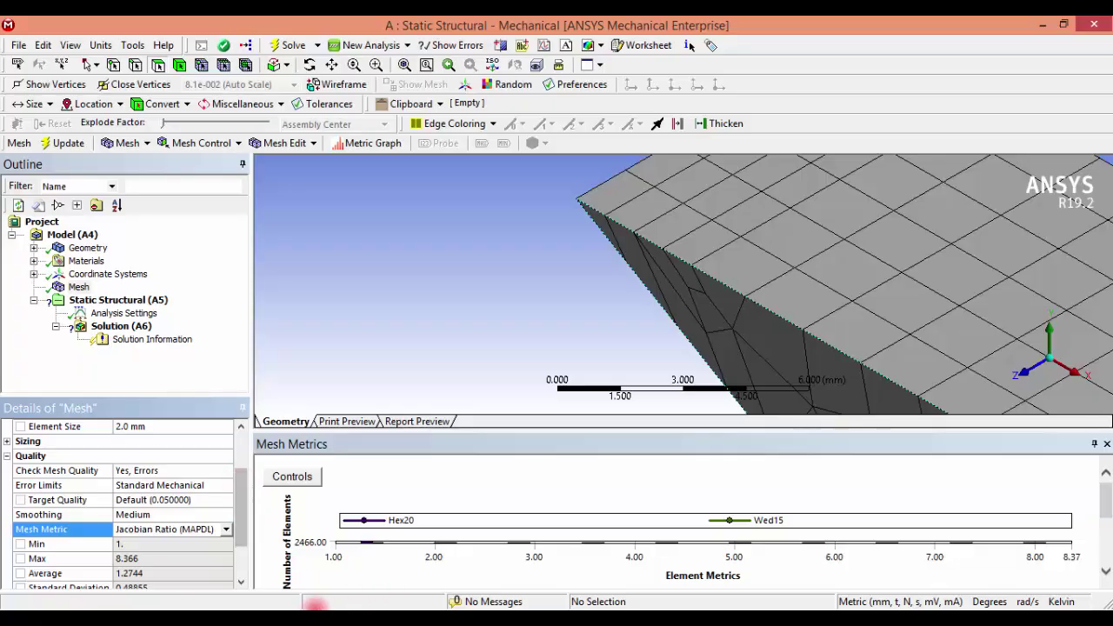
left_click(315, 602)
Review the Jacobian illustration and article, noting a Jacobian ratio of 40 or less is acceptable
left_click(314, 30)
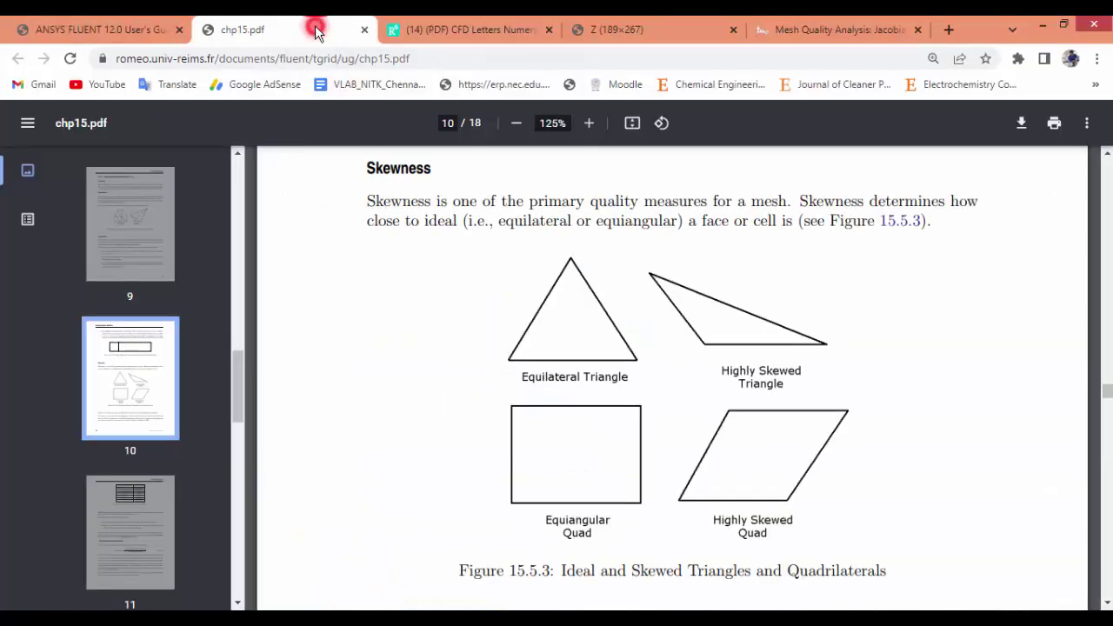
left_click(615, 26)
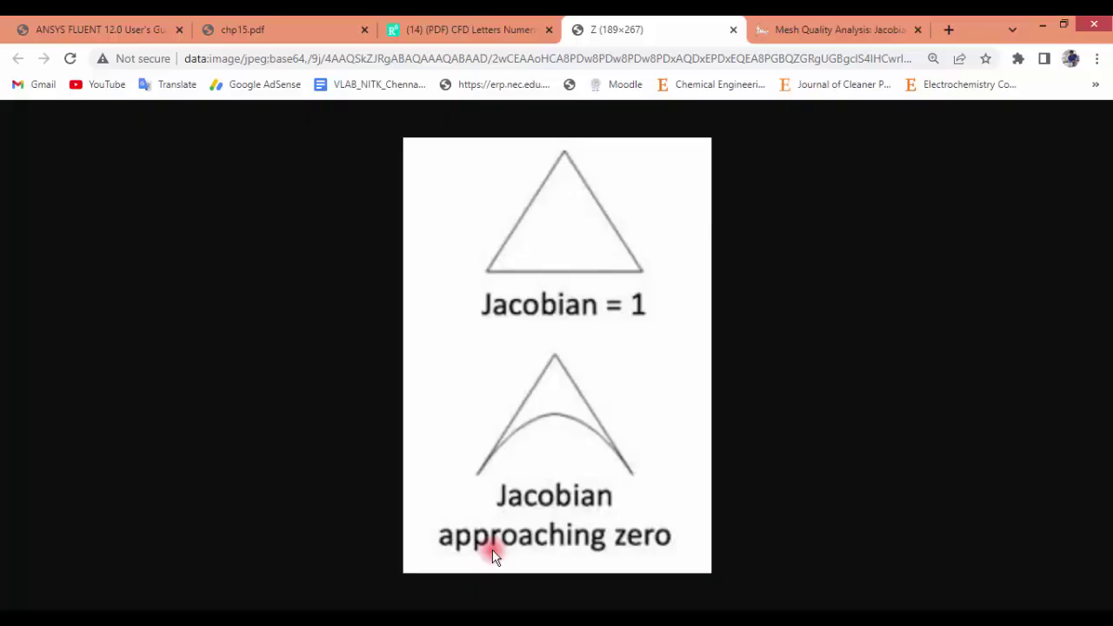
left_click(820, 32)
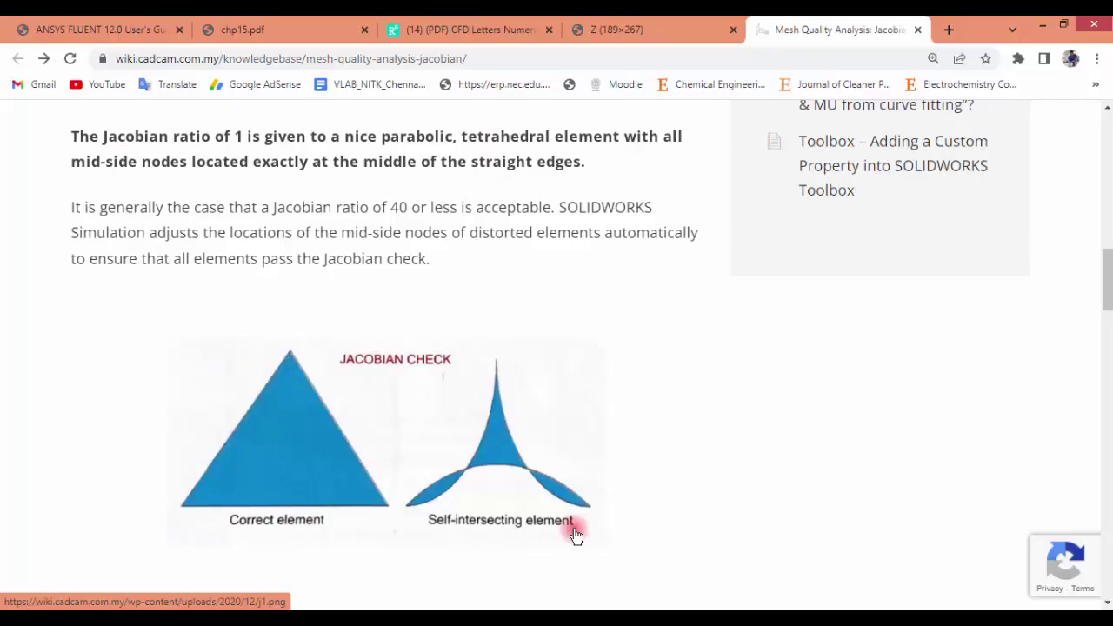
scroll(541, 529, "down", 2)
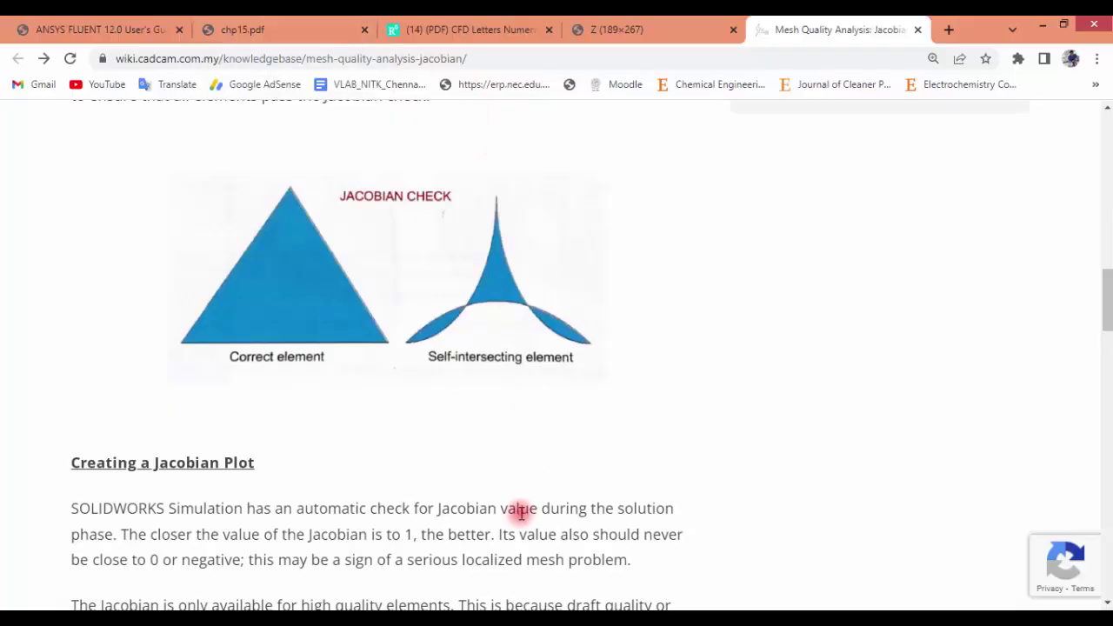
key("alt+Tab")
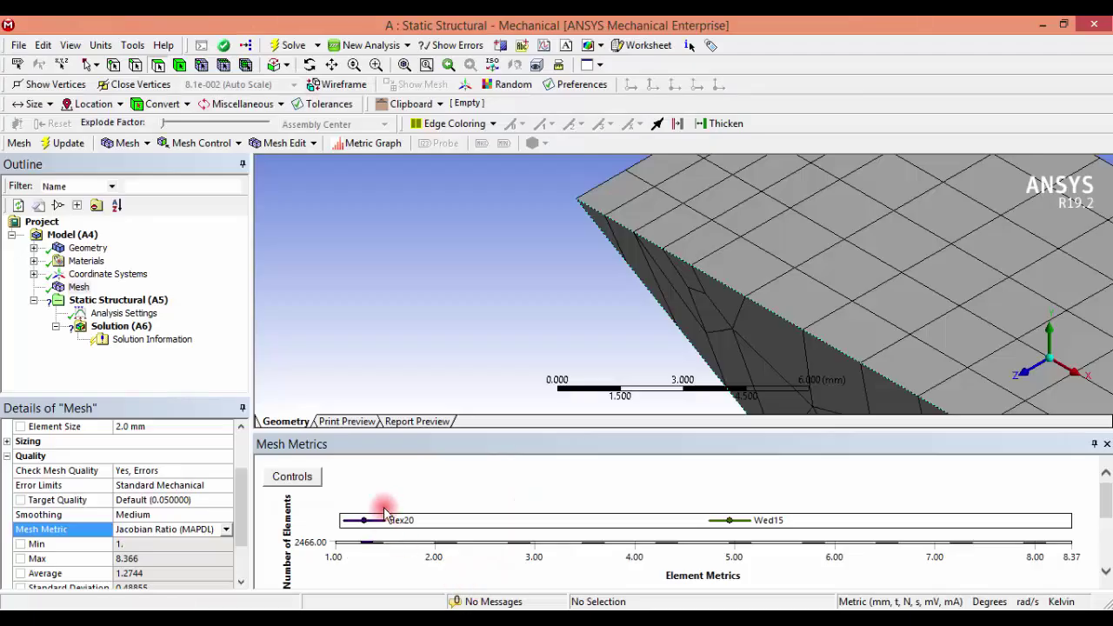
Compare the bracket's maximum Jacobian ratio 8.366 with the article's acceptable-ratio sentence
left_click(309, 450)
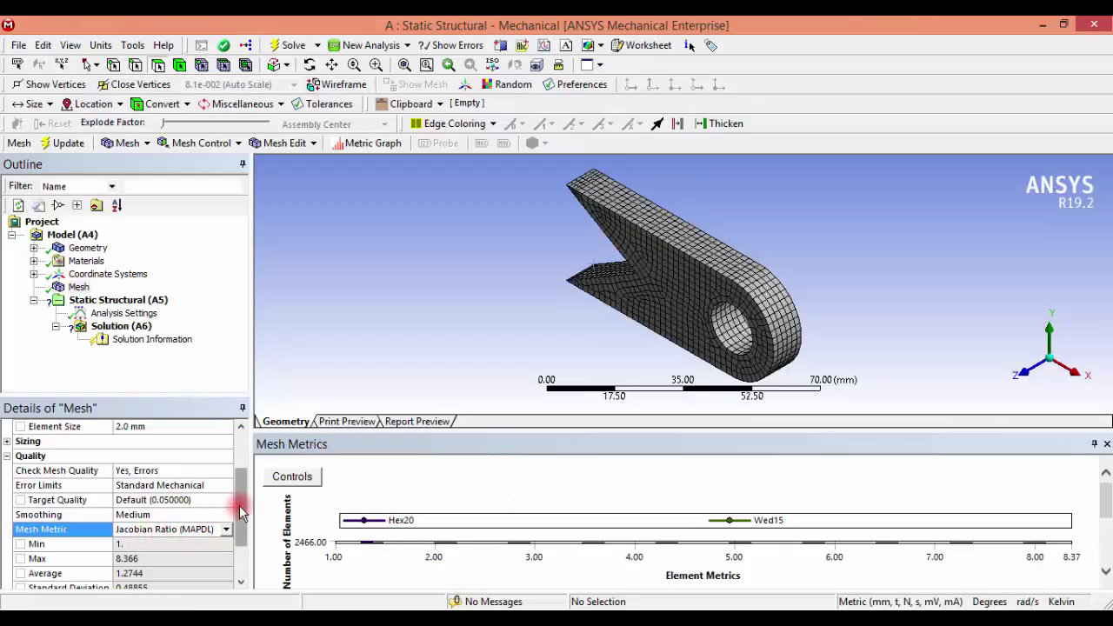
left_click_drag(242, 506, 242, 539)
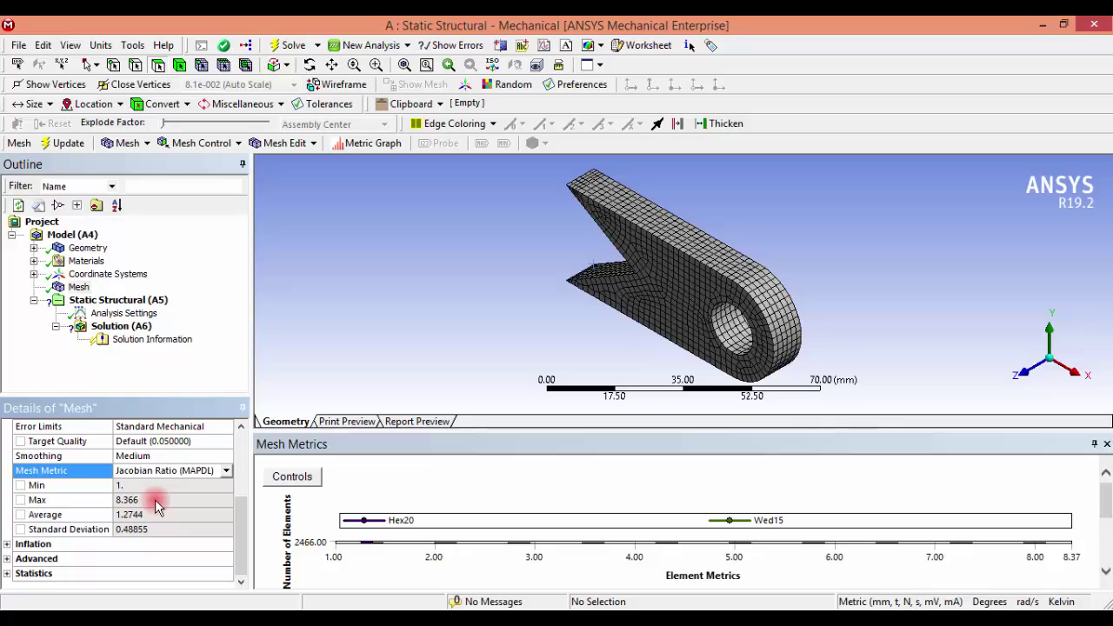
left_click(304, 618)
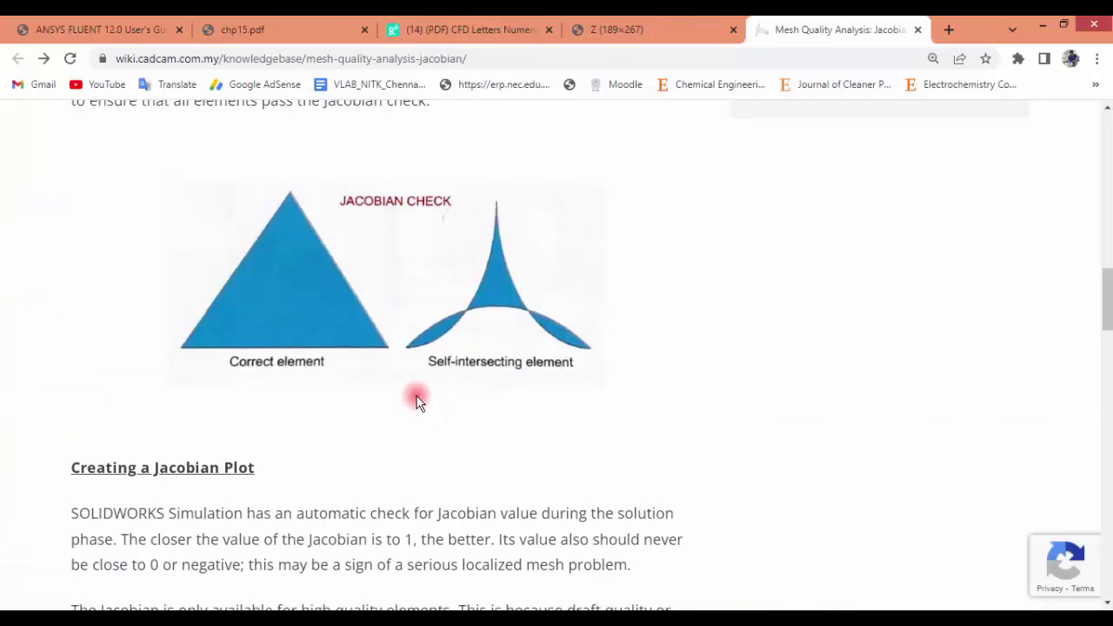
scroll(415, 400, "up", 3)
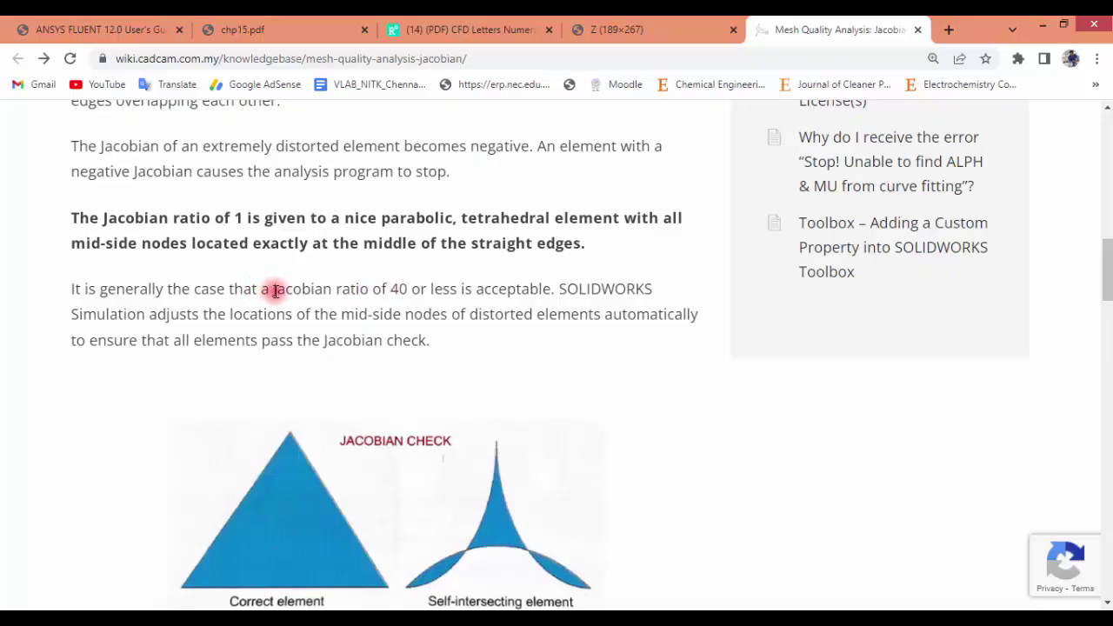
left_click_drag(275, 290, 556, 296)
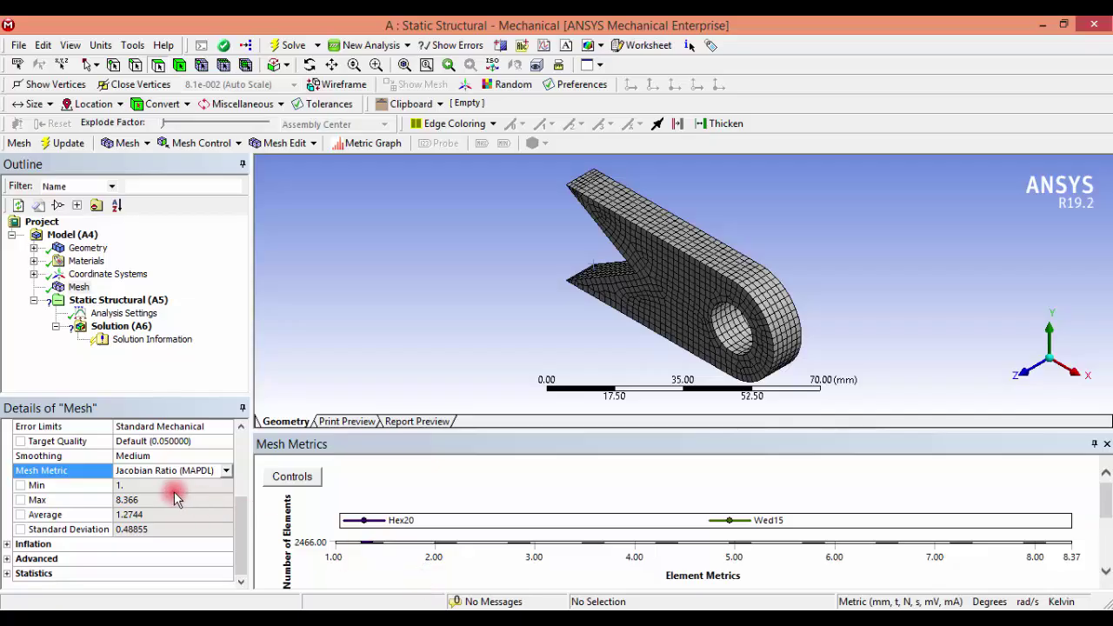
left_click(153, 499)
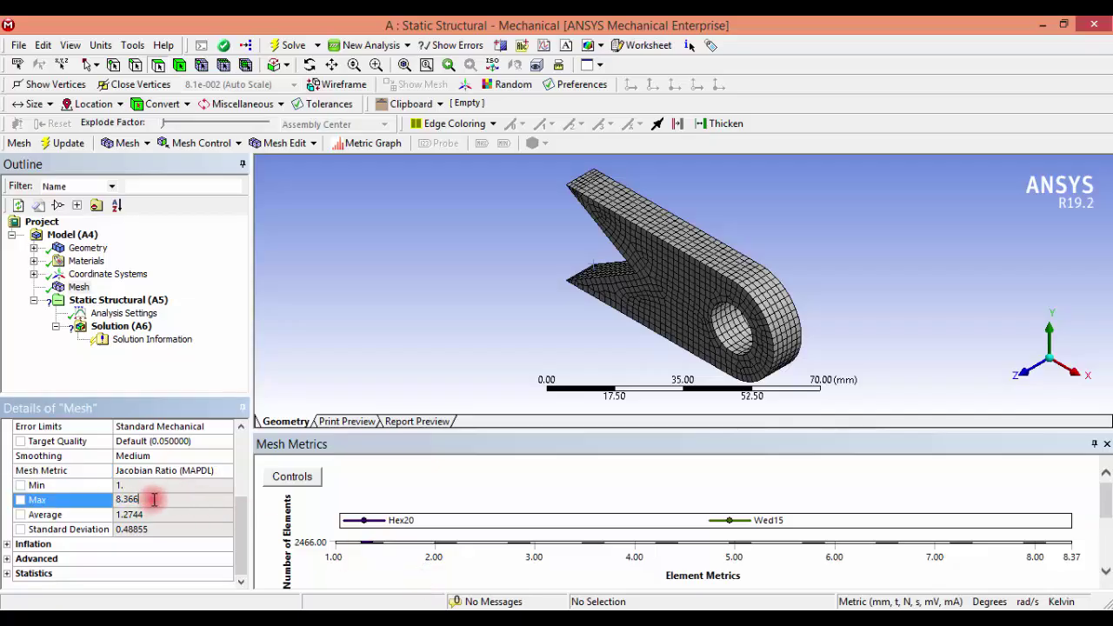
Display the bracket elements from the Jacobian chart bars near 5.00, 2.00 and 1.37, viewed along Z
left_click(739, 546)
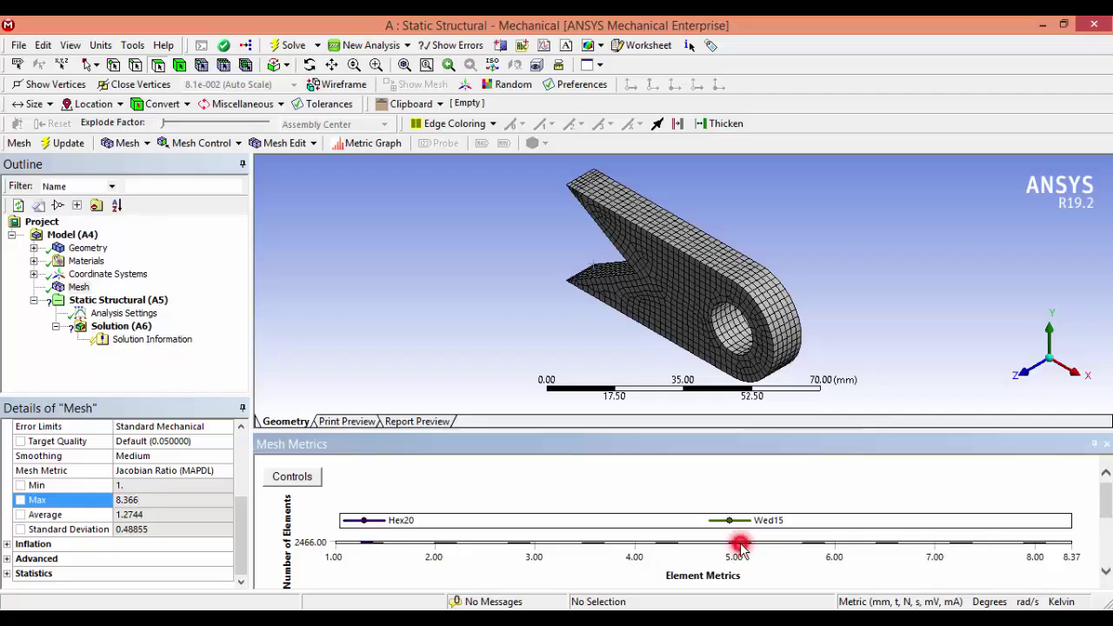
left_click(739, 546)
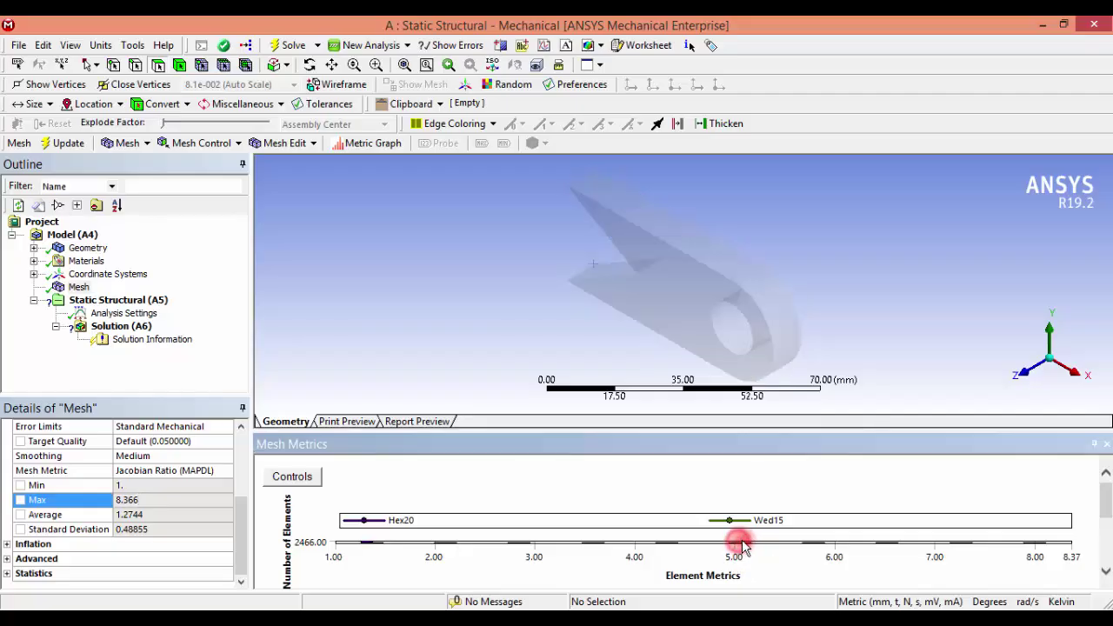
left_click(447, 544)
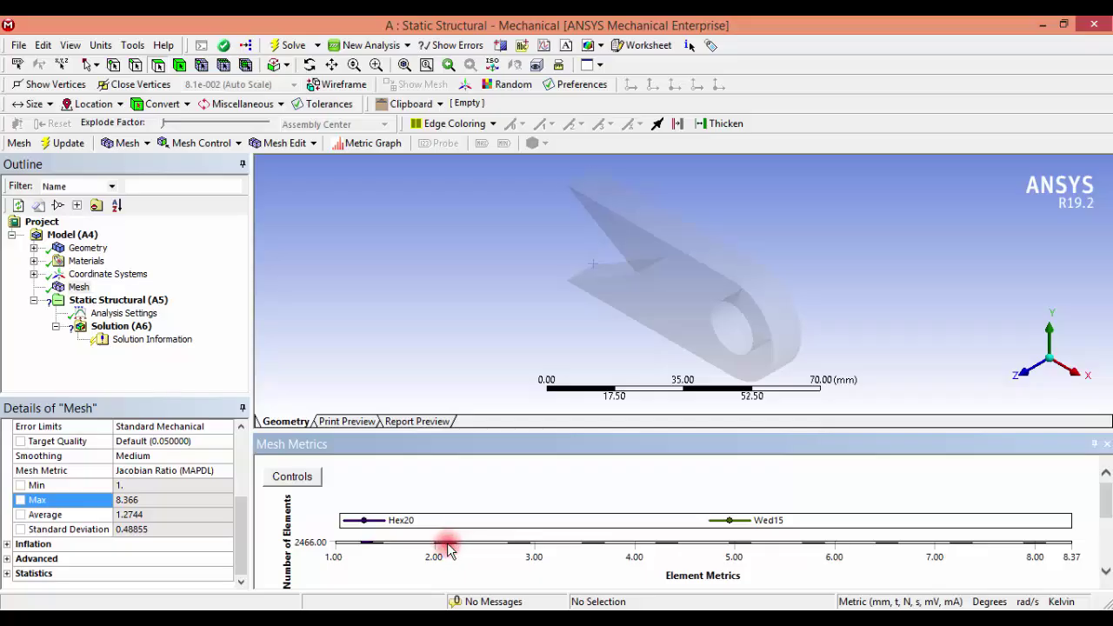
left_click(369, 548)
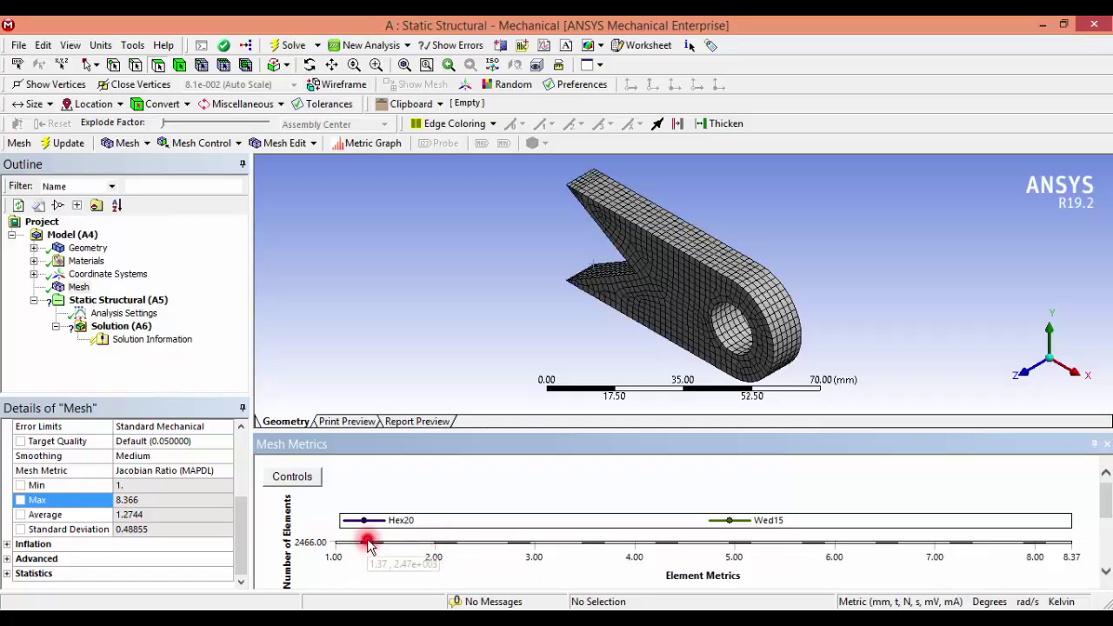
left_click(495, 556)
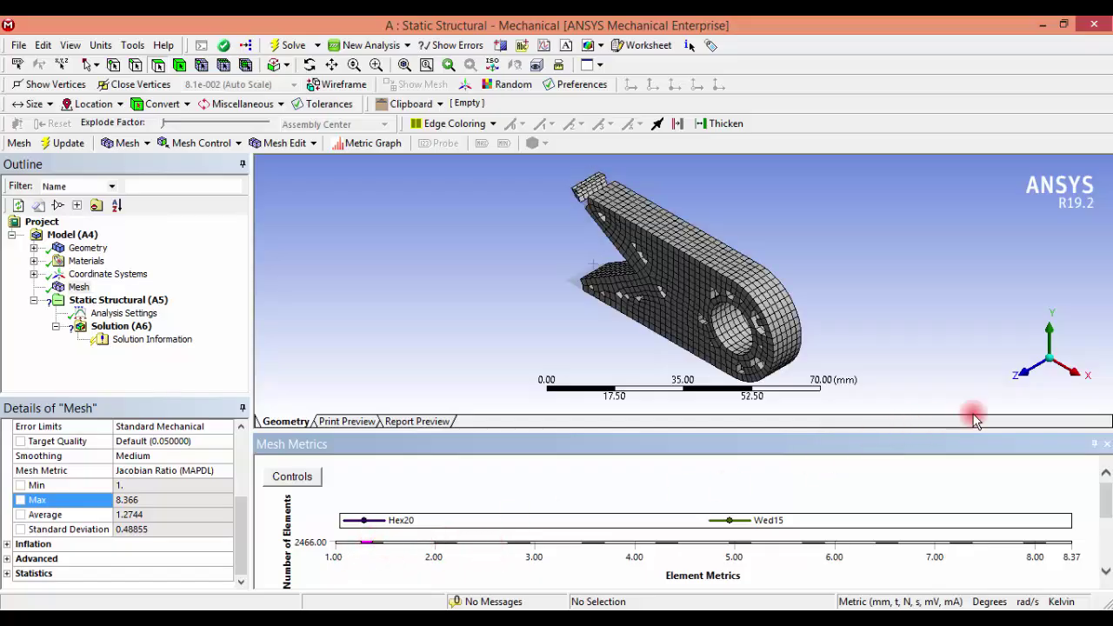
left_click(1015, 376)
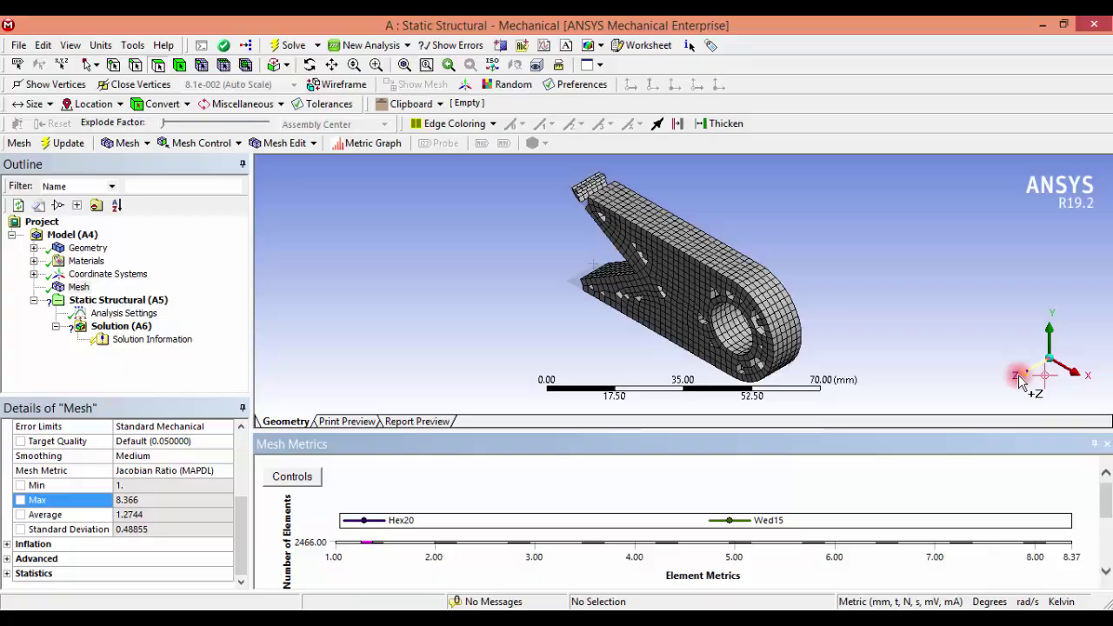
Isolate the elements of the Jacobian chart bars near 2.00 and 3.00, then return to isometric view
left_click(437, 548)
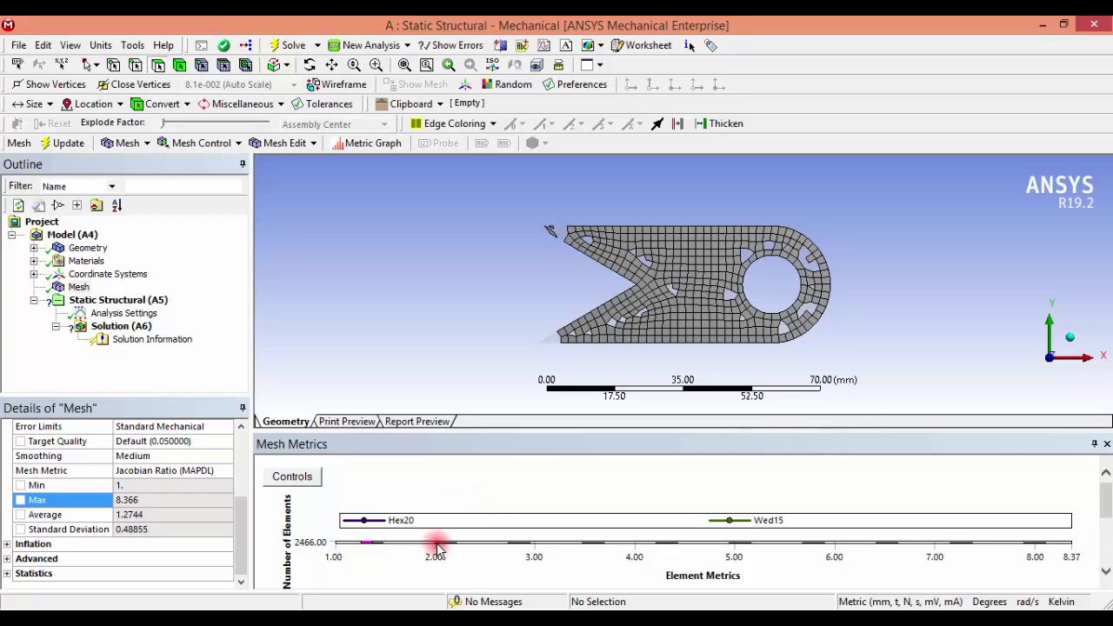
left_click(443, 544)
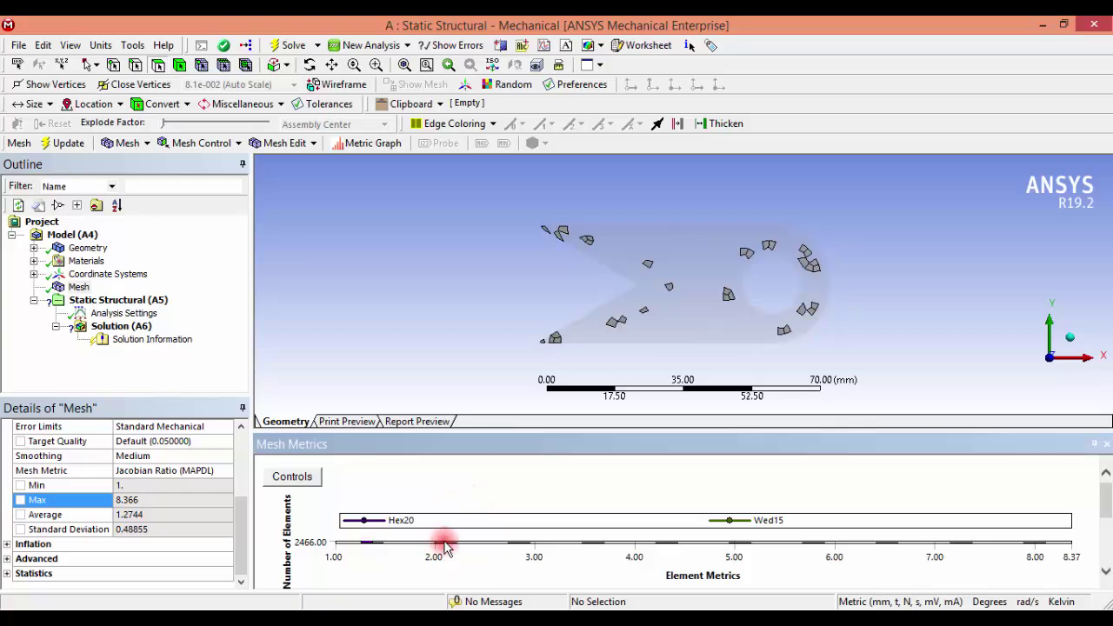
left_click(520, 546)
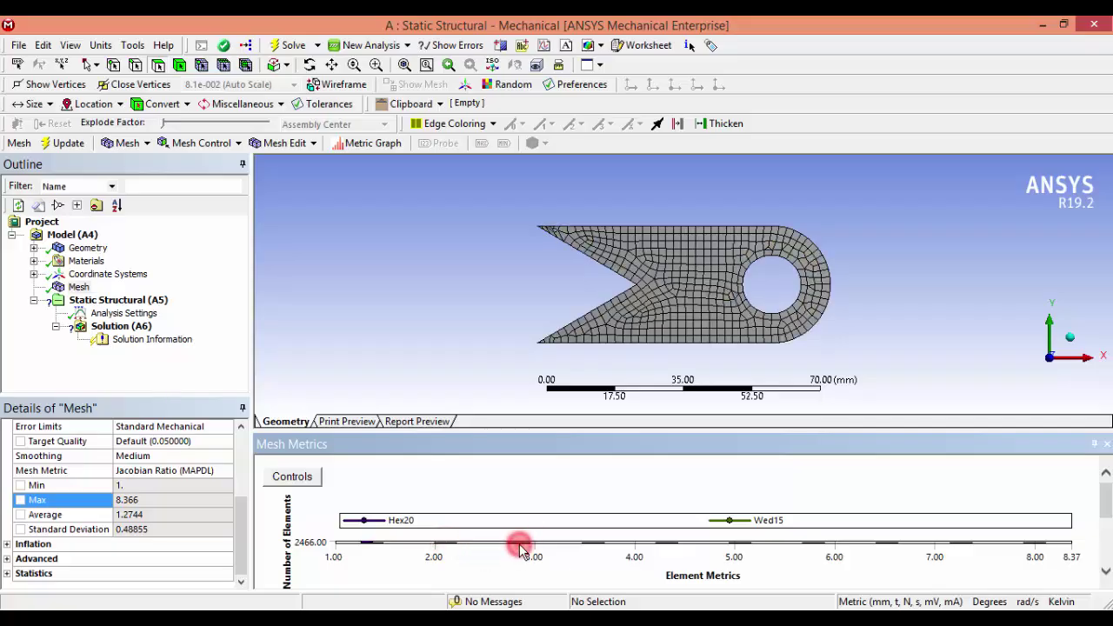
left_click(520, 546)
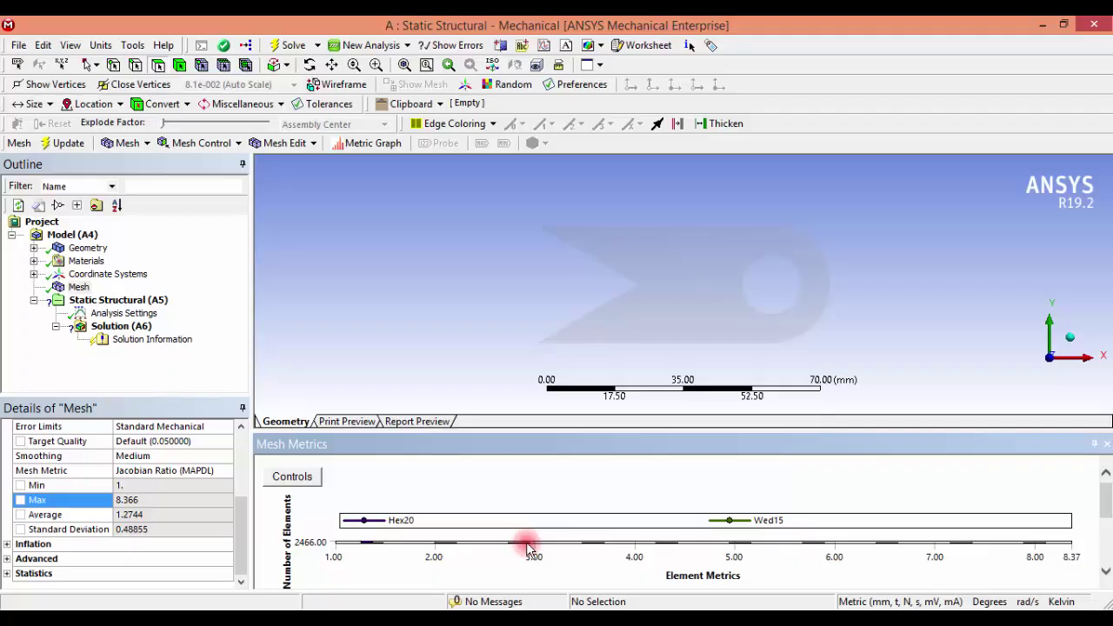
left_click(1074, 339)
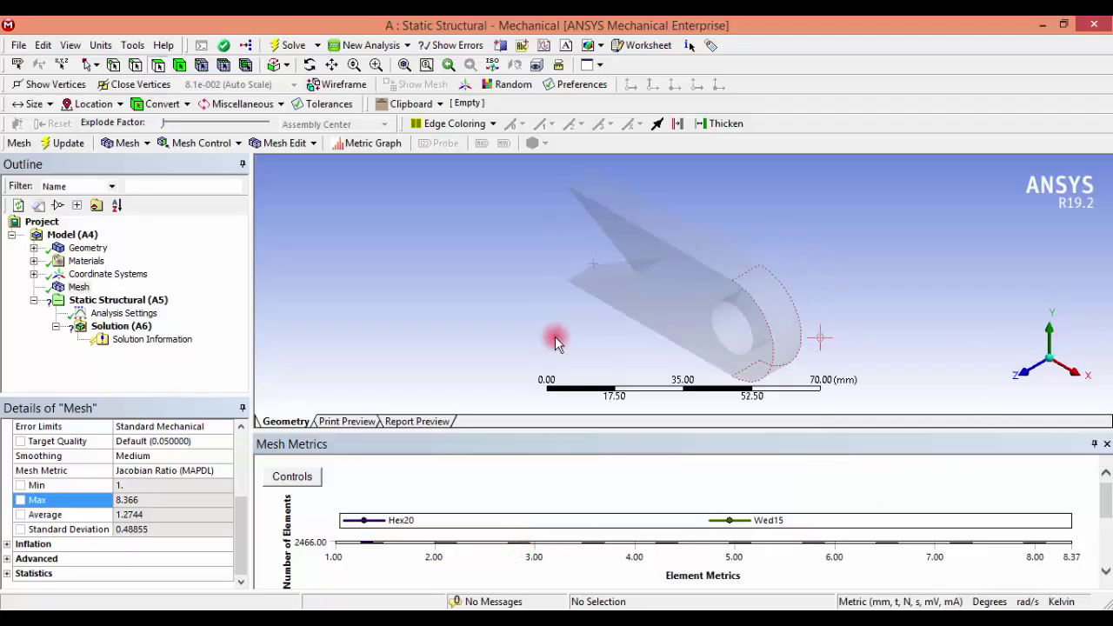
Change the Mesh Metric from Jacobian Ratio (MAPDL) to Orthogonal Quality
left_click(185, 470)
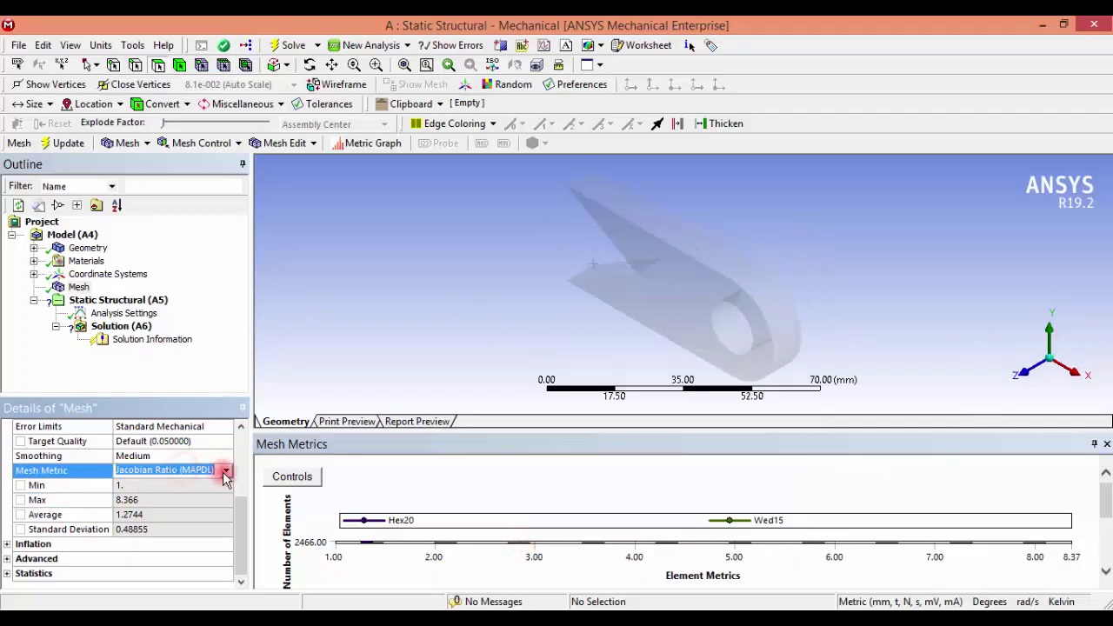
left_click(225, 470)
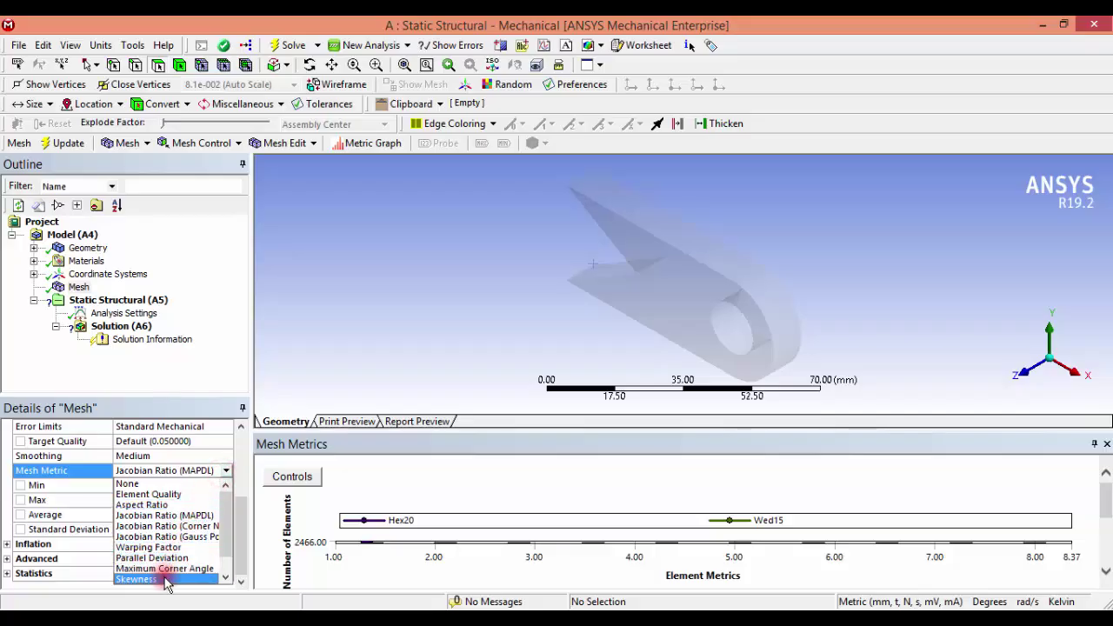
scroll(170, 578, "down", 2)
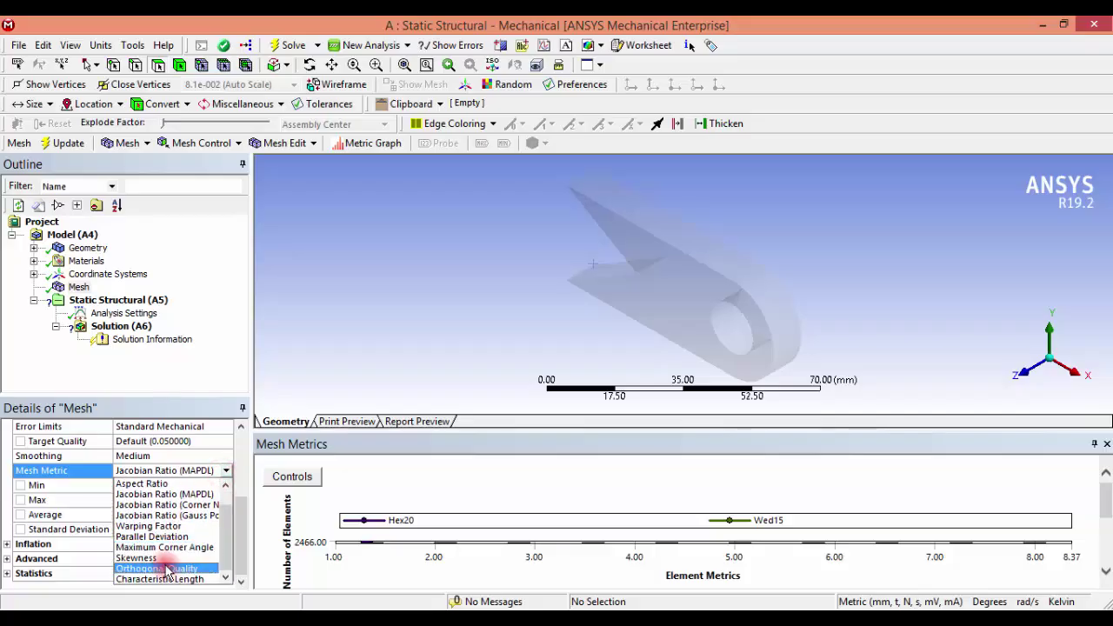
left_click(163, 569)
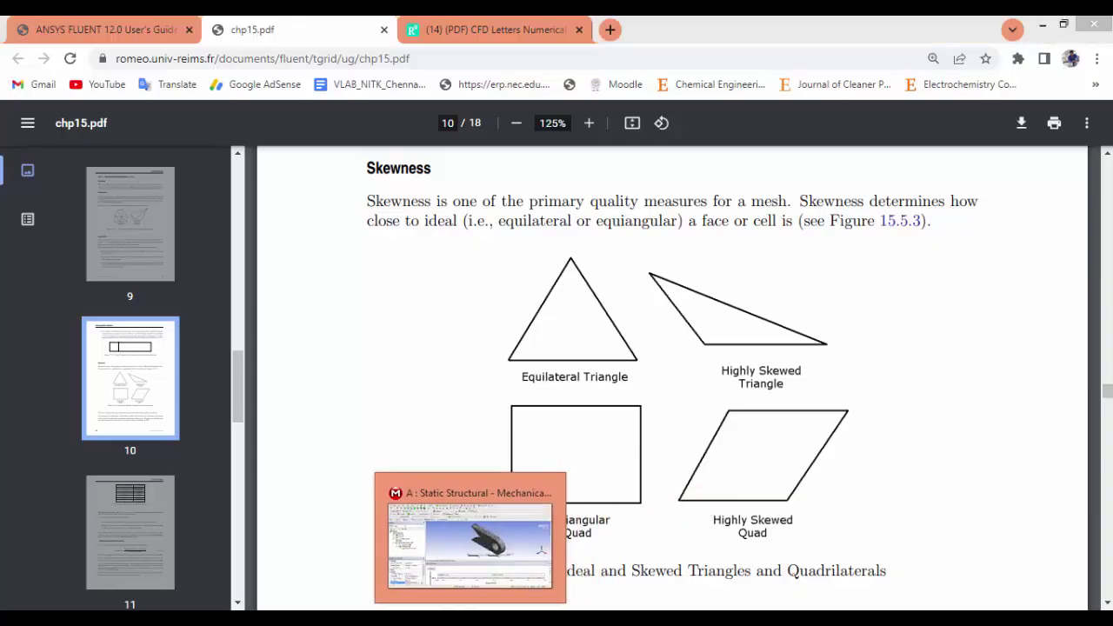
Go back to ANSYS Mechanical from the chp15.pdf Skewness page
left_click(427, 597)
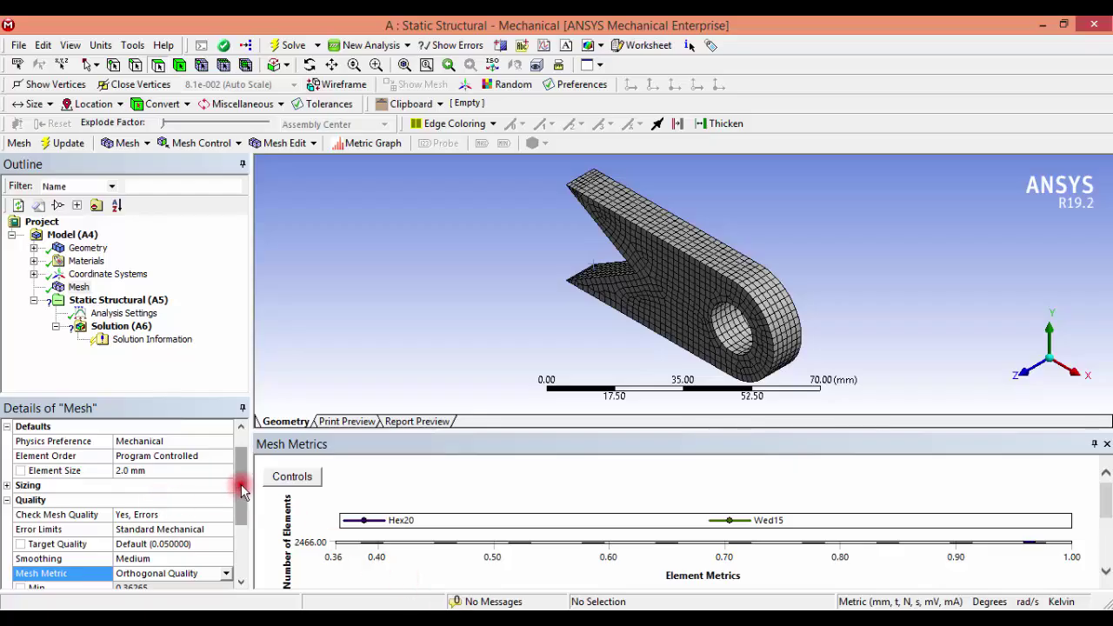
Check the maximum orthogonal quality of 1 and show the elements of the bar near 1.00 face-on
left_click_drag(242, 490, 240, 520)
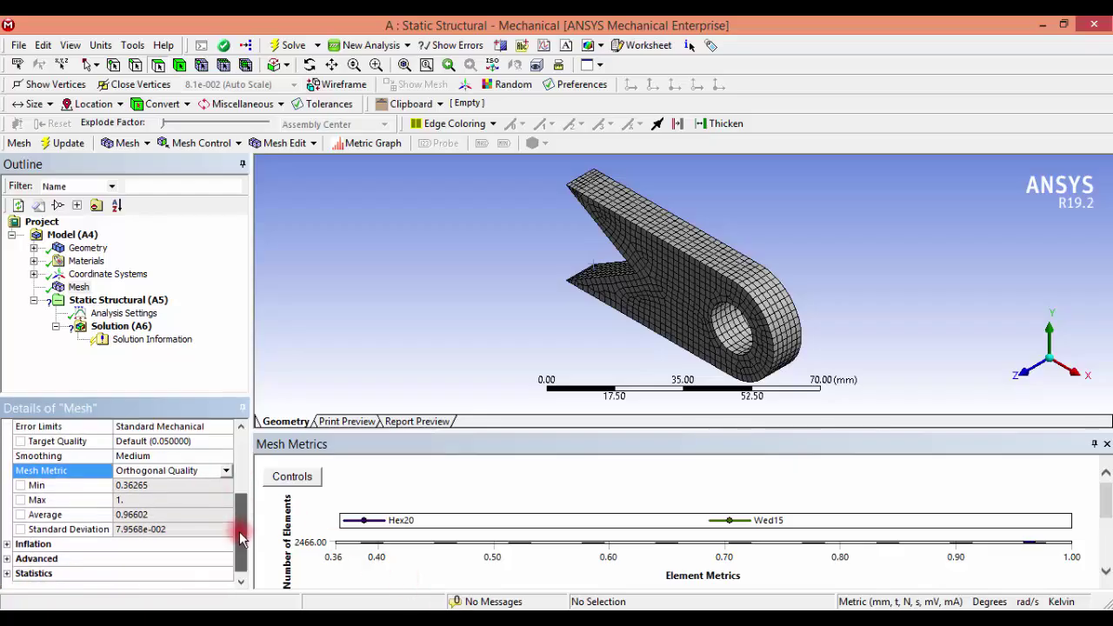
left_click(144, 502)
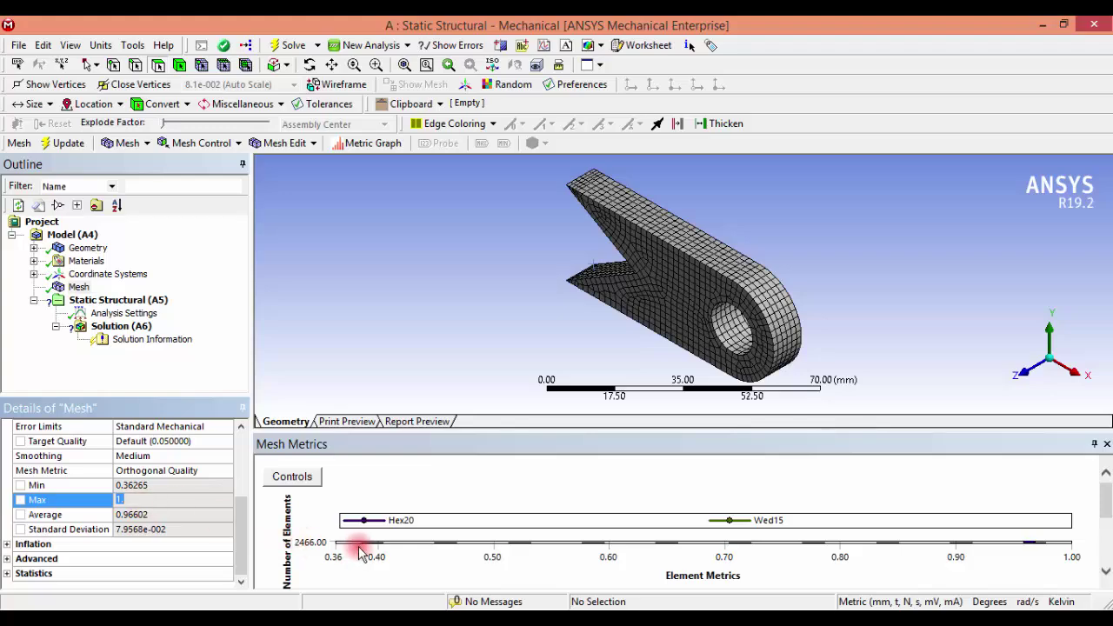
left_click(1031, 542)
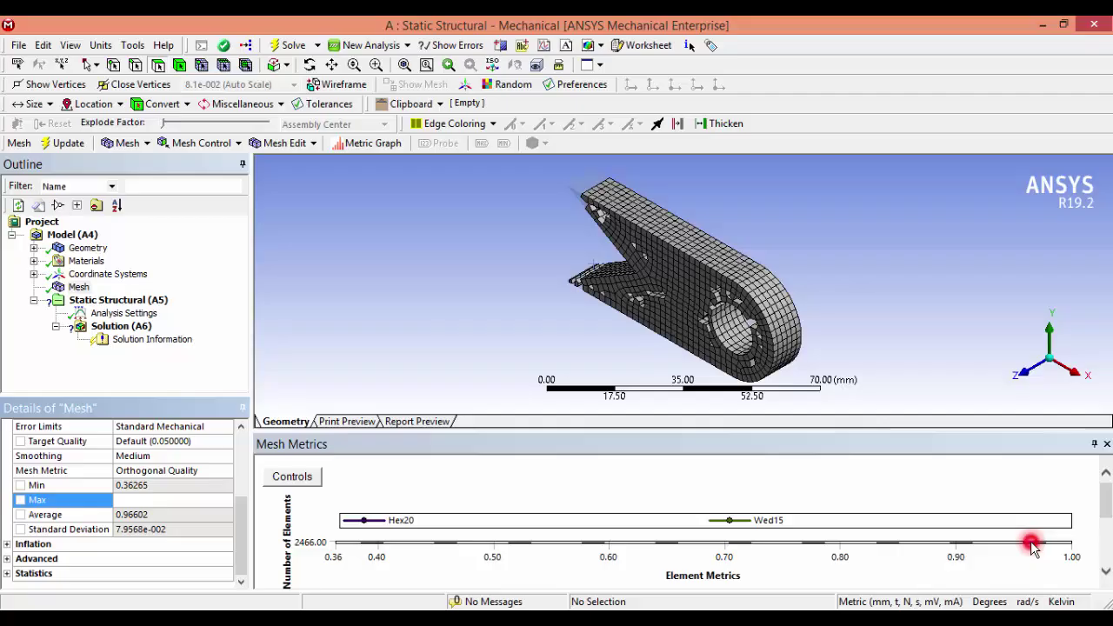
left_click(1022, 376)
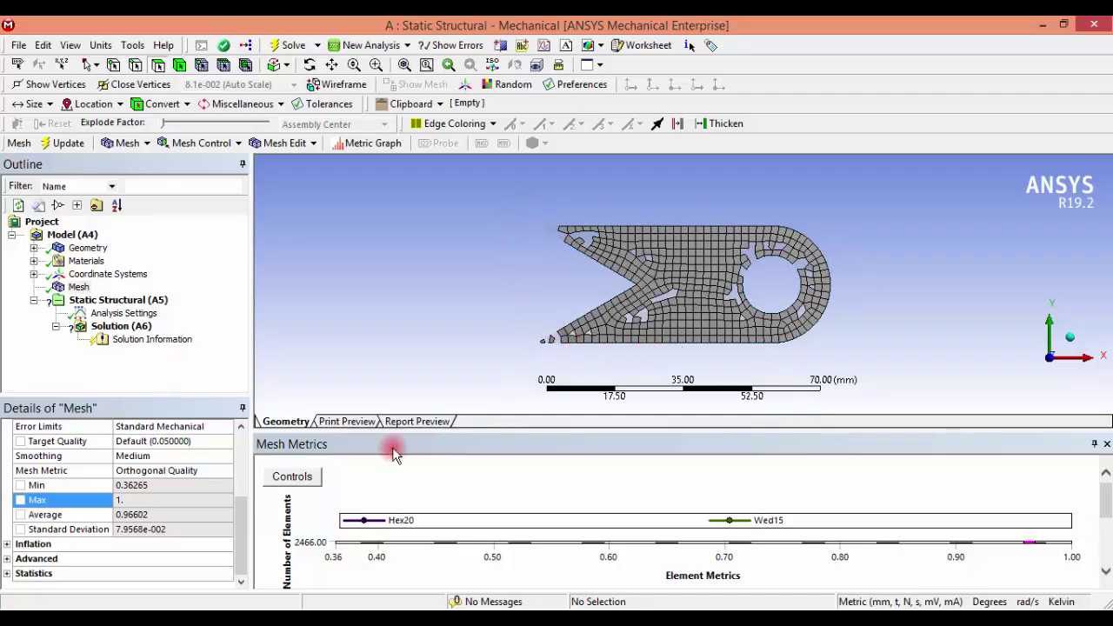
Isolate the minimum orthogonal quality element (0.36265), then zoom and orbit closely around it
left_click(153, 487)
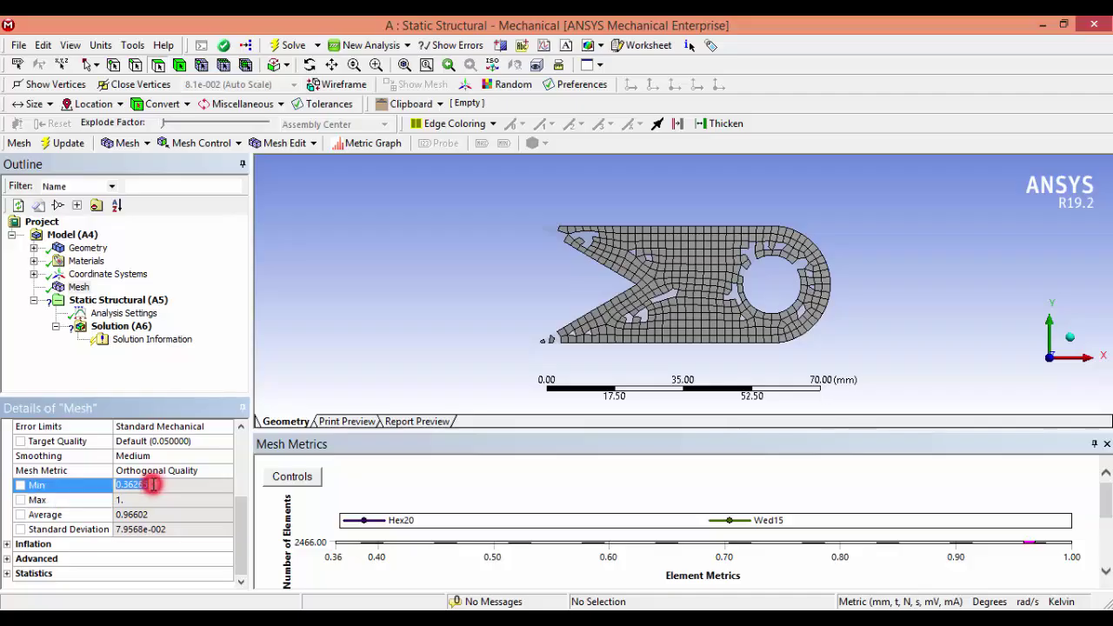
left_click(372, 546)
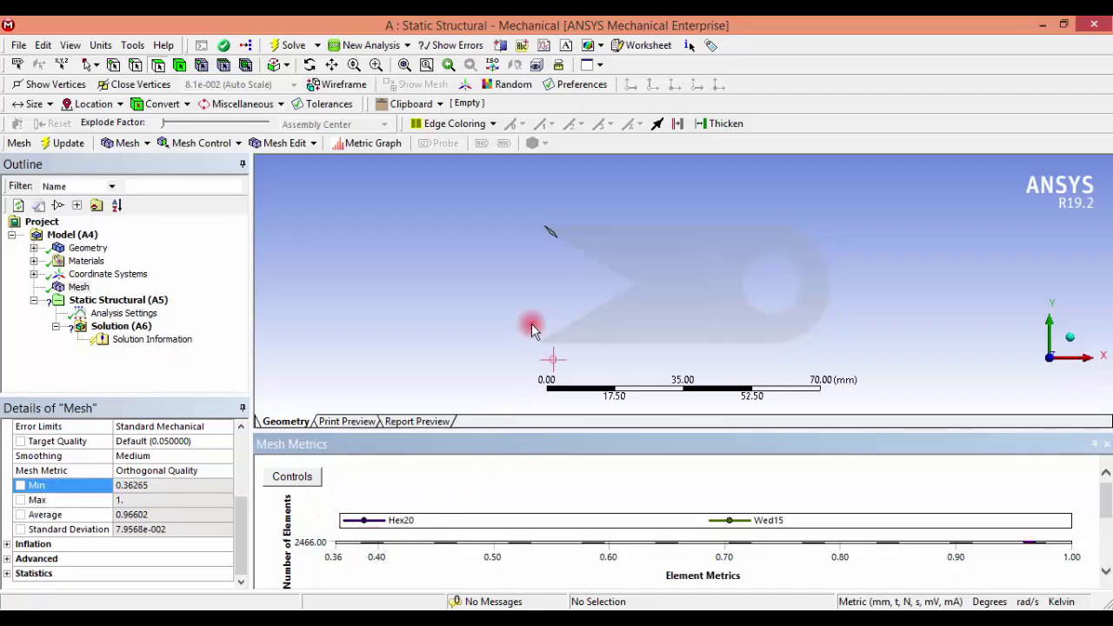
right_click_drag(528, 205, 577, 266)
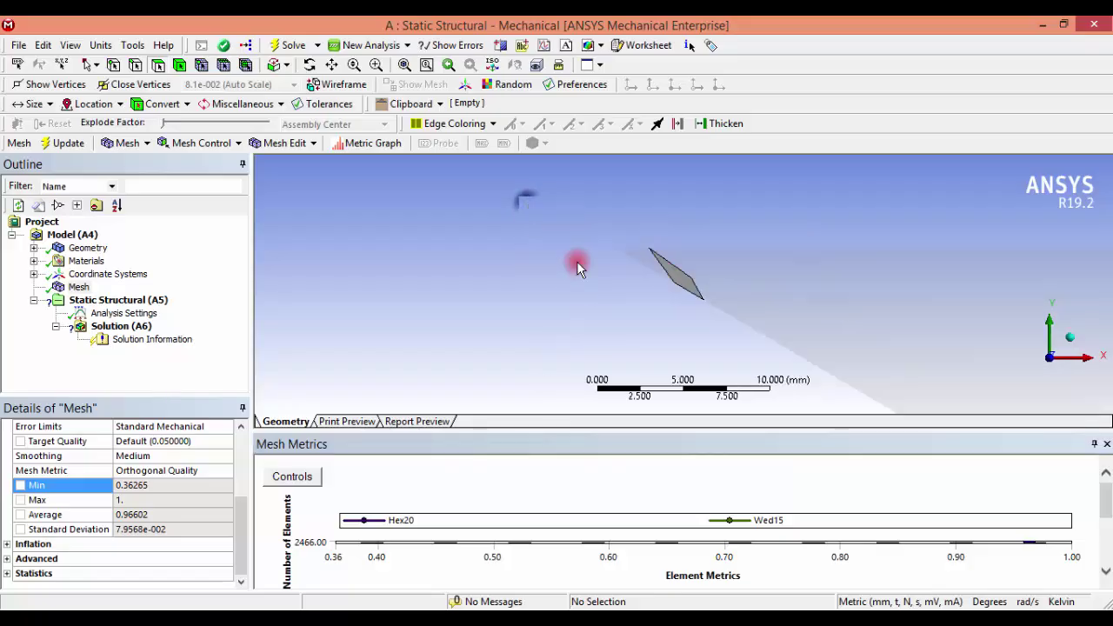
right_click_drag(617, 223, 717, 324)
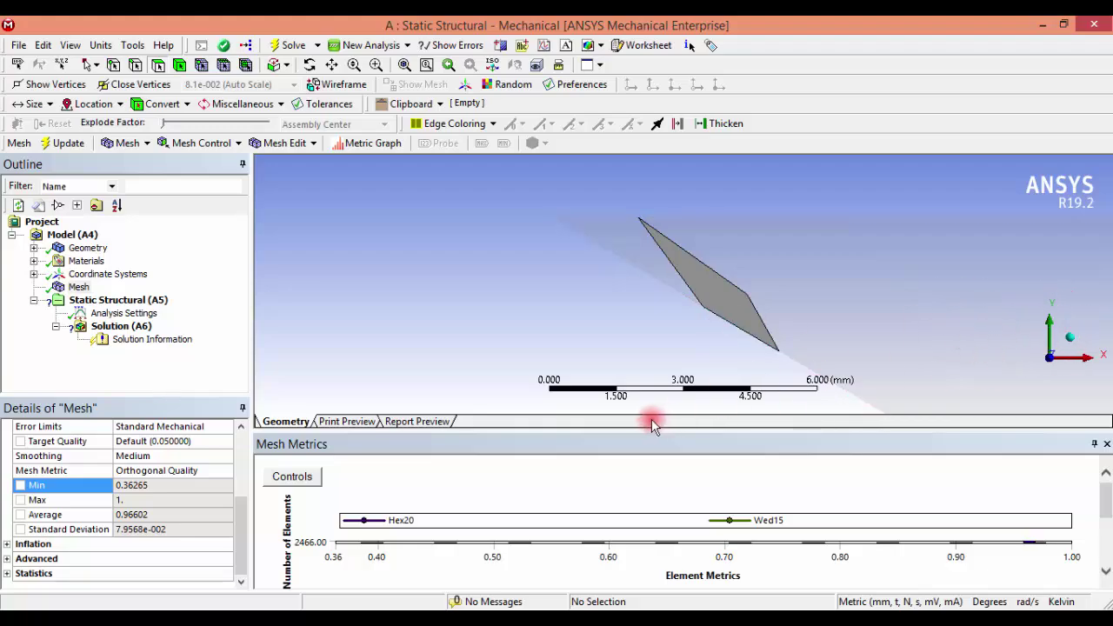
middle_click_drag(664, 318, 656, 323)
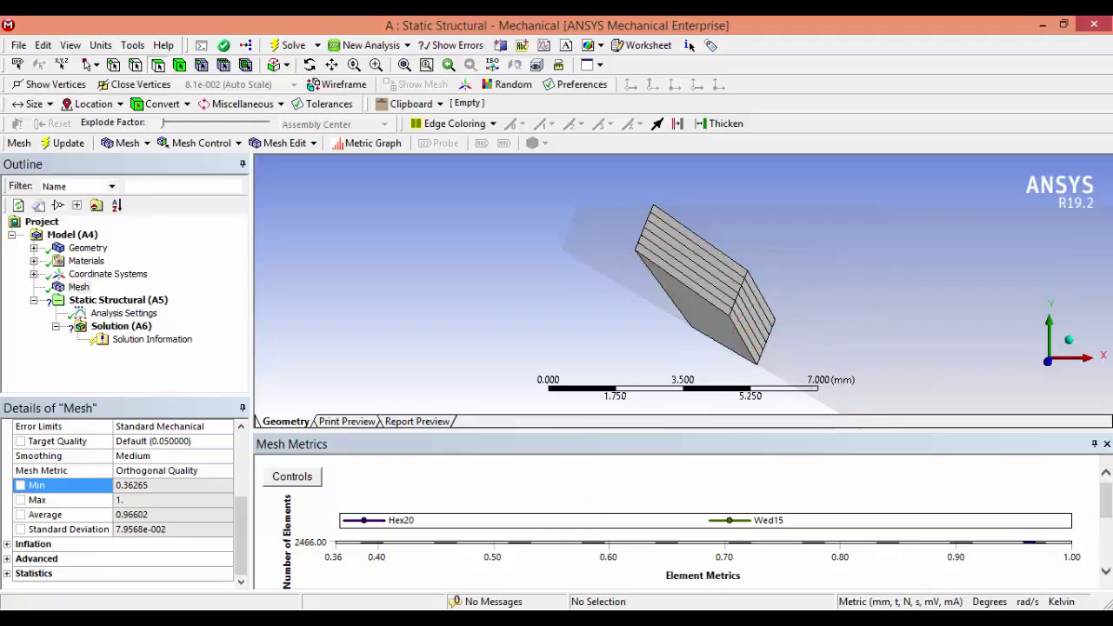
key("alt+Tab")
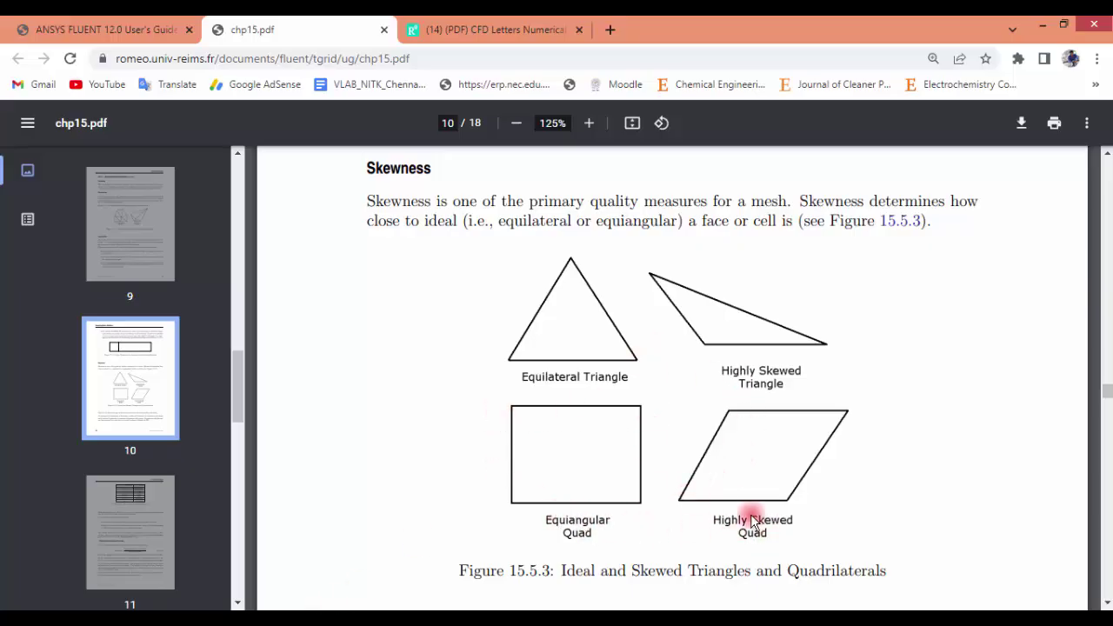
Check the ResearchGate Mesh Quality slide for ANSYS-recommended skewness and orthogonal quality ranges
left_click(485, 30)
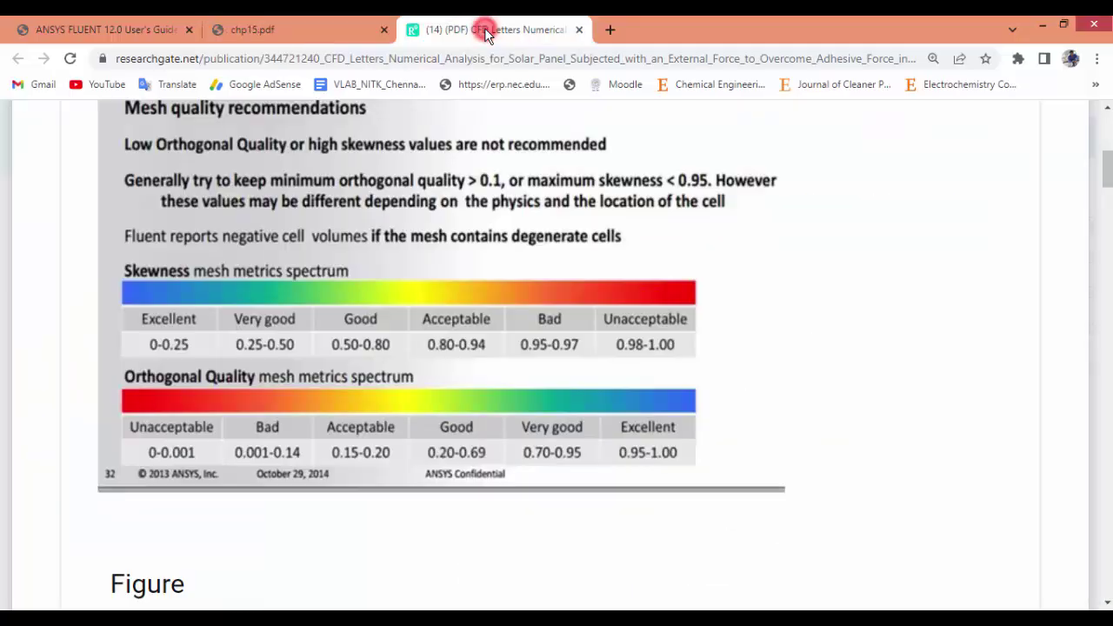
scroll(518, 343, "up", 1)
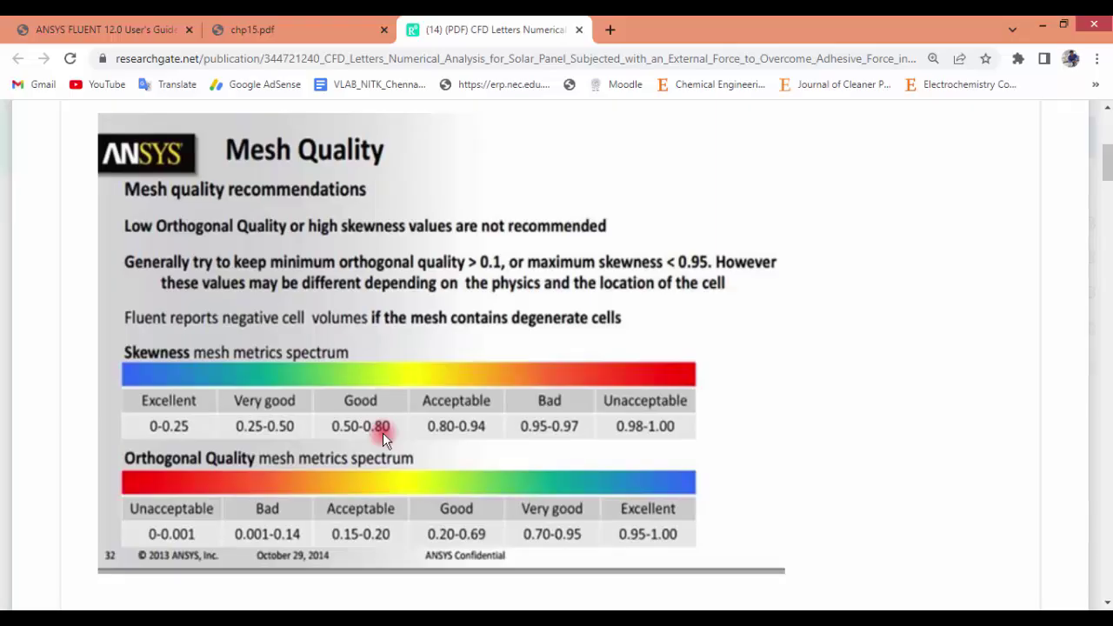
scroll(383, 432, "down", 1)
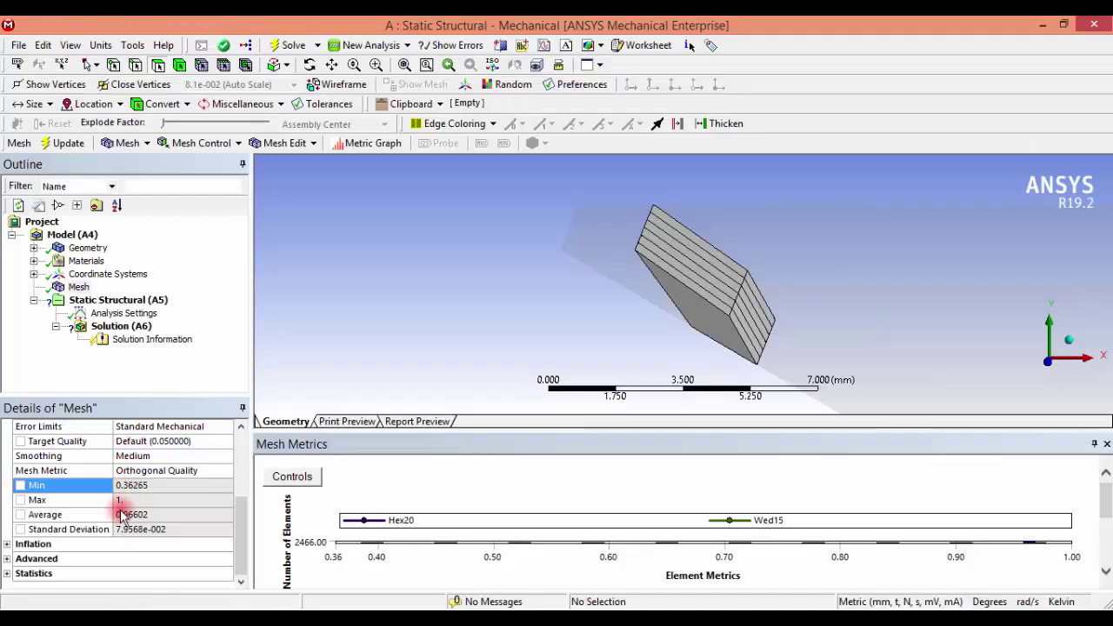
Check the average orthogonal quality, then change the Mesh Metric to Skewness
left_click(136, 516)
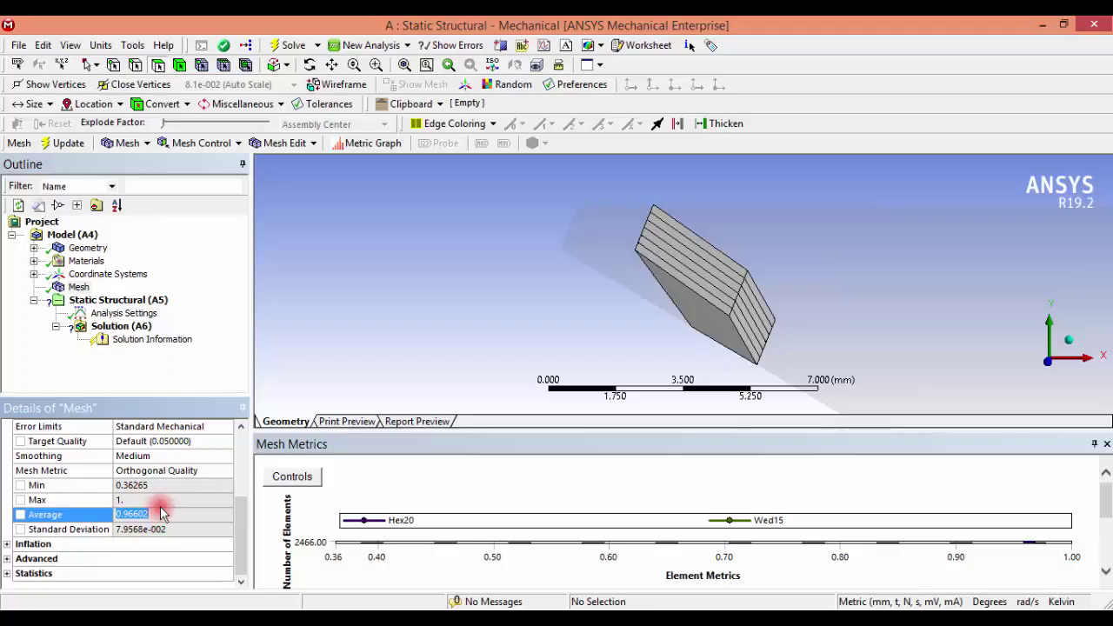
left_click(204, 470)
left_click(226, 472)
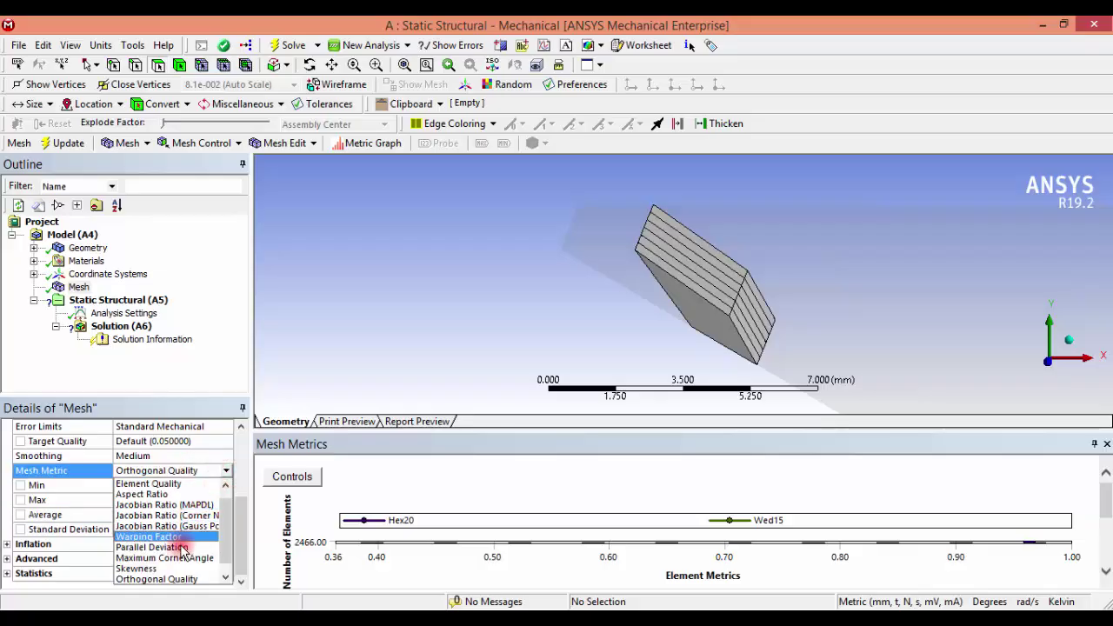
left_click(164, 576)
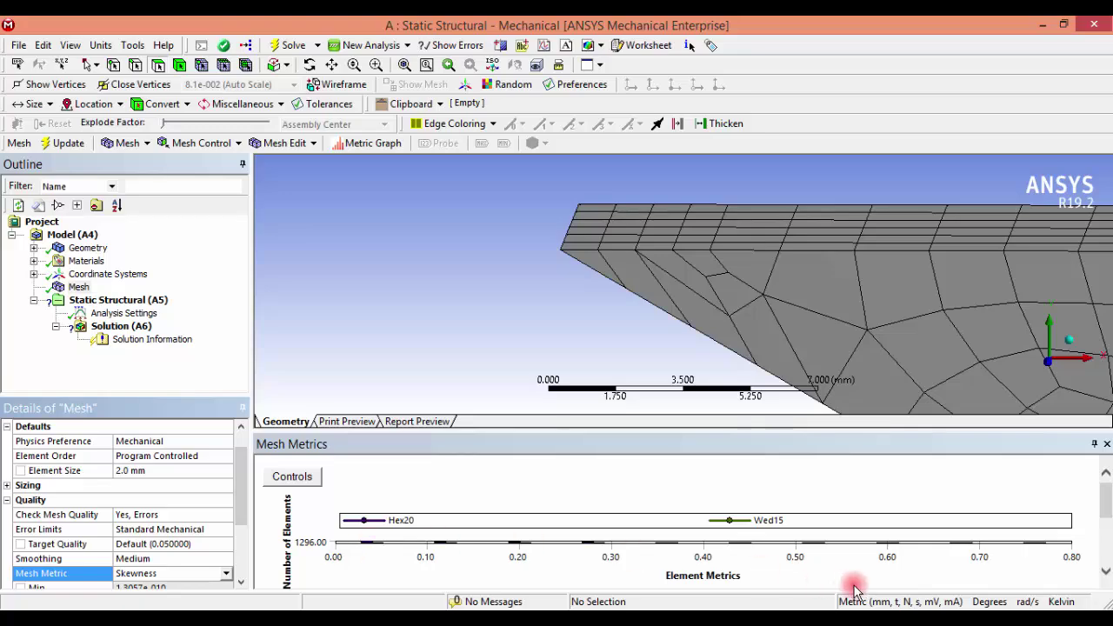
Isolate the elements in the skewness bars near 0.70, 0.77, 0.67 and 0.60
left_click(962, 544)
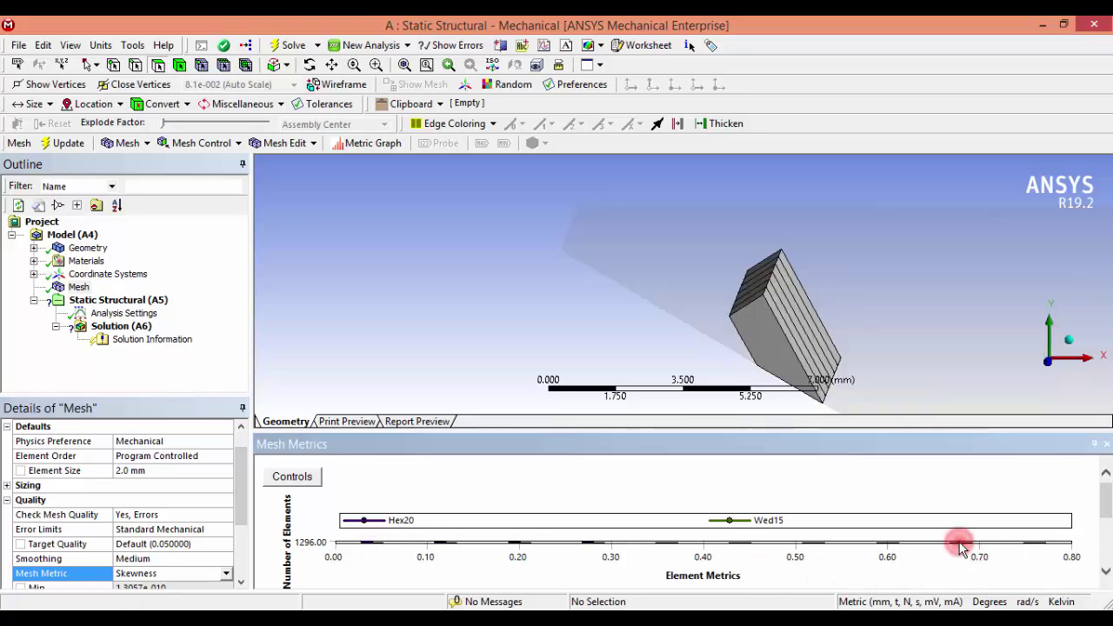
left_click(1040, 544)
left_click(963, 543)
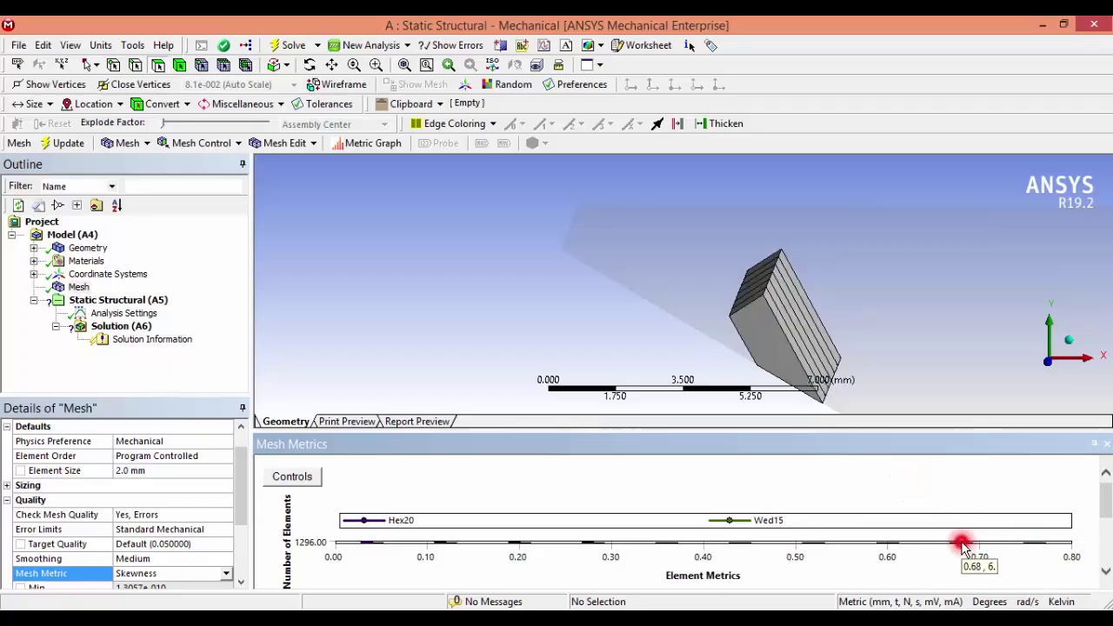
left_click(888, 543)
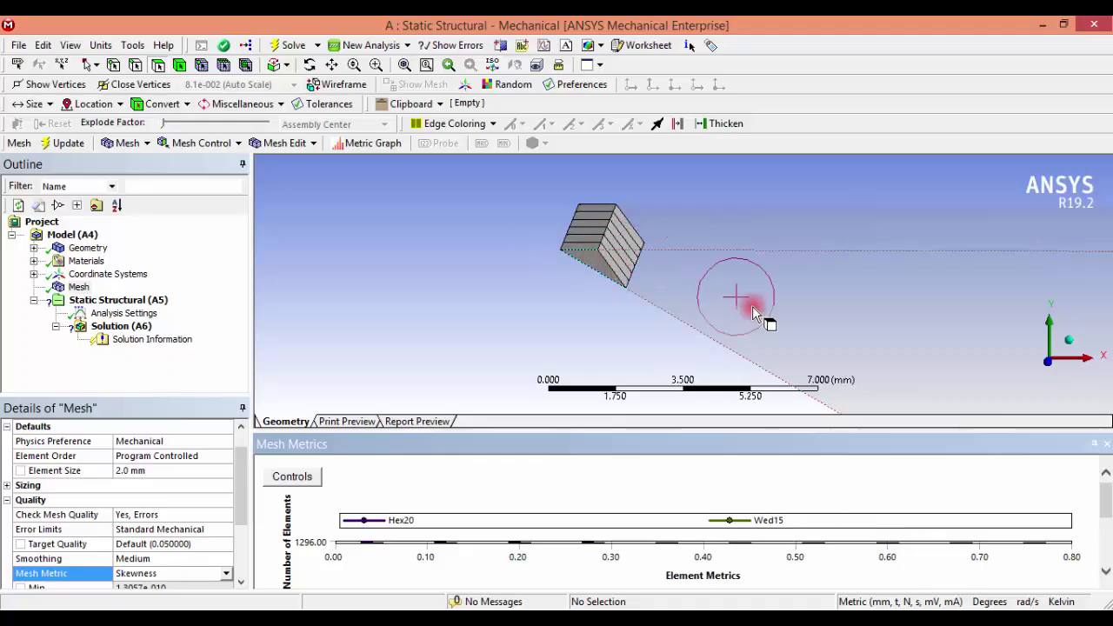
middle_click_drag(861, 330, 770, 364)
Review skewness max 0.79951 and average 0.13449, returning the bracket to isometric view
scroll(778, 357, "down", 5)
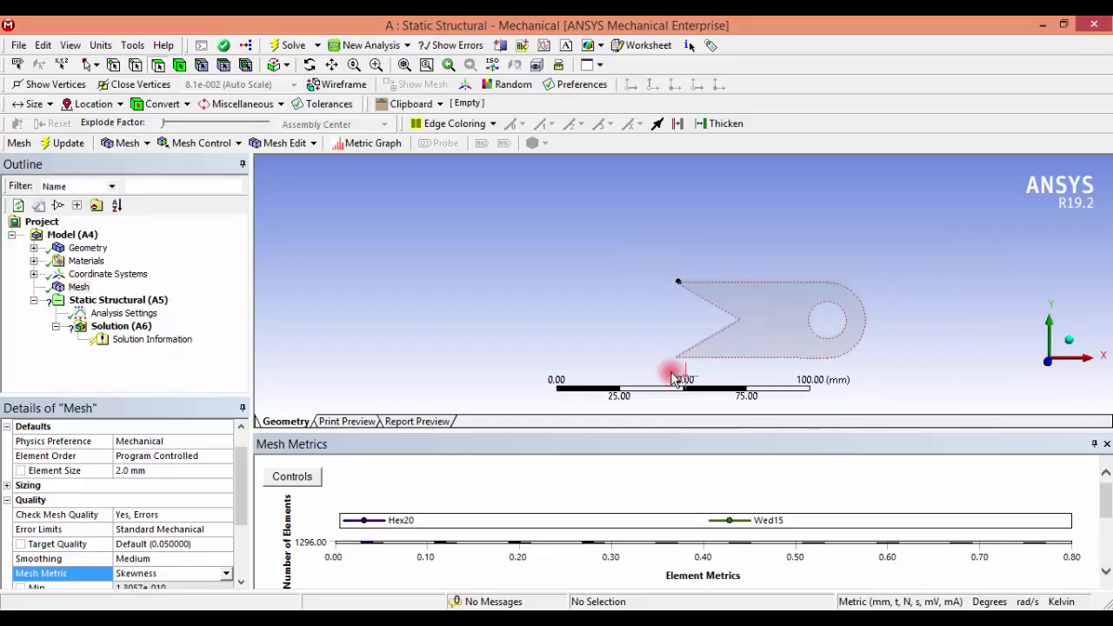
scroll(608, 356, "up", 1)
left_click_drag(241, 489, 242, 521)
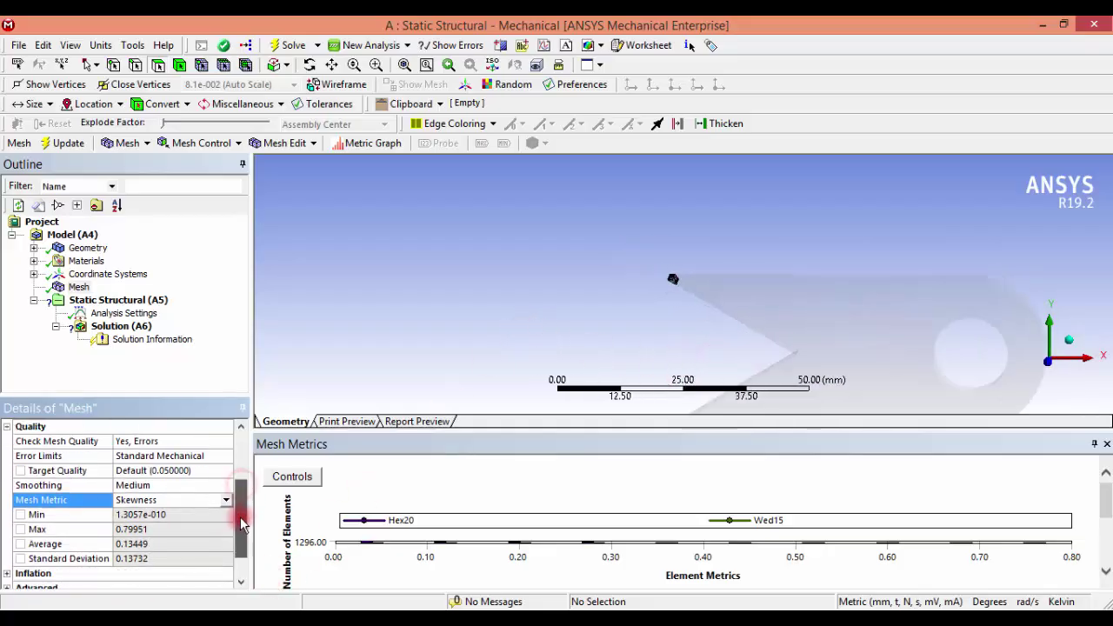
left_click(1072, 346)
middle_click_drag(1072, 346, 580, 261)
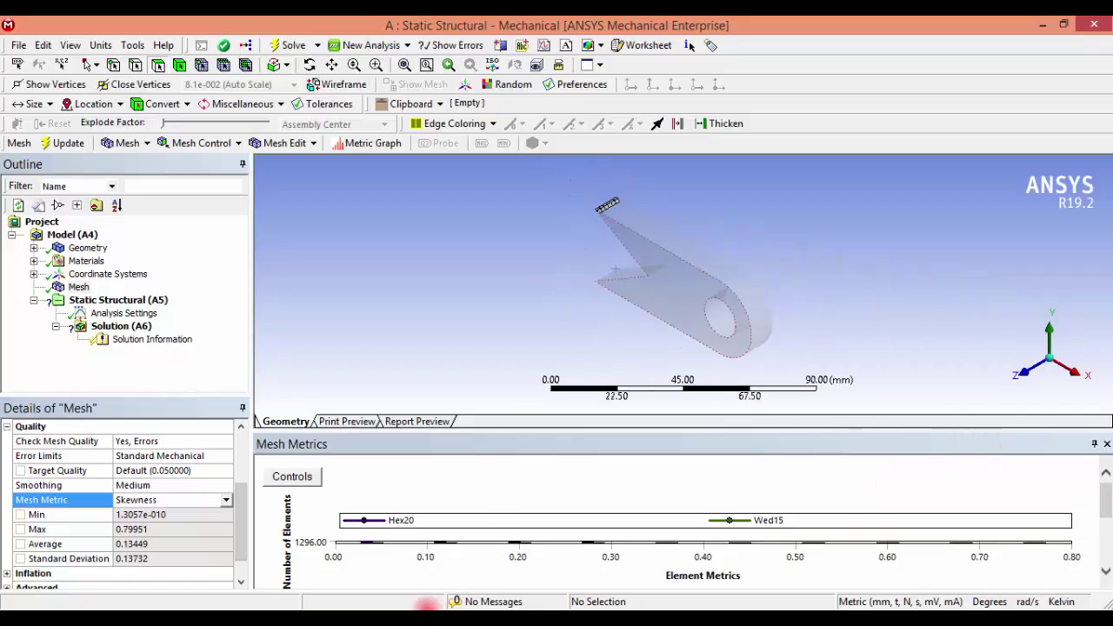
Set Mesh Metric to None to display the full 2 mm hex mesh
left_click(228, 501)
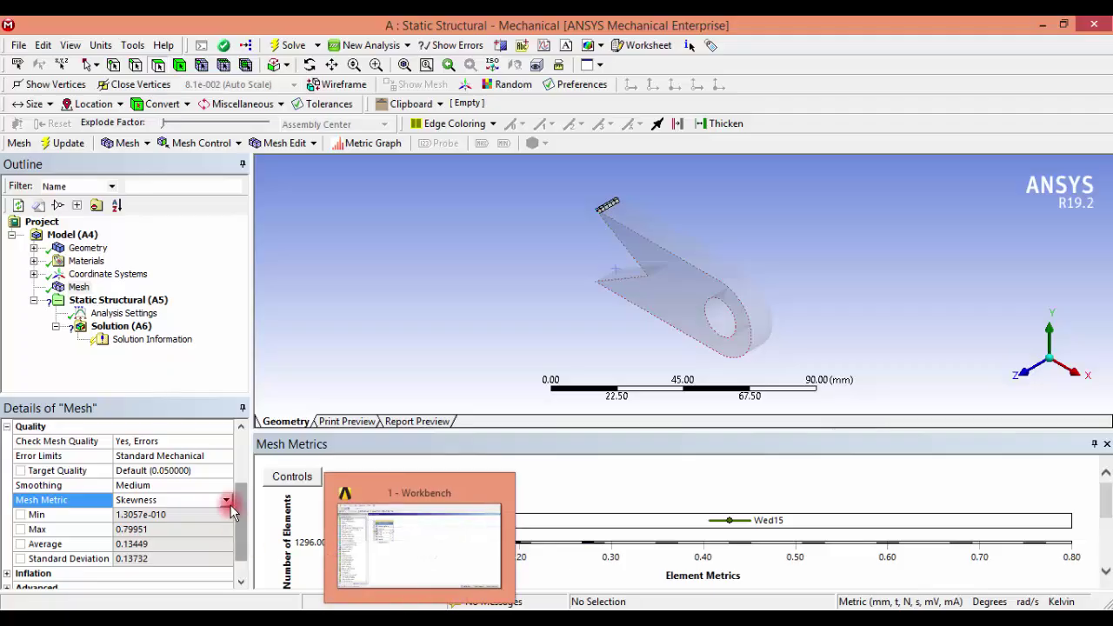
left_click(174, 512)
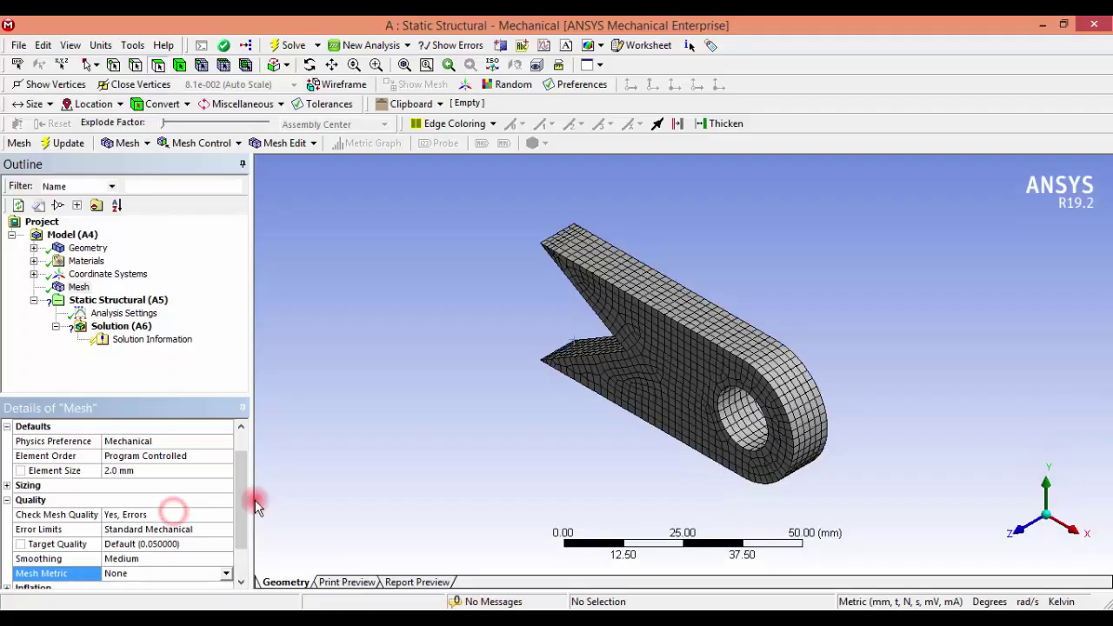